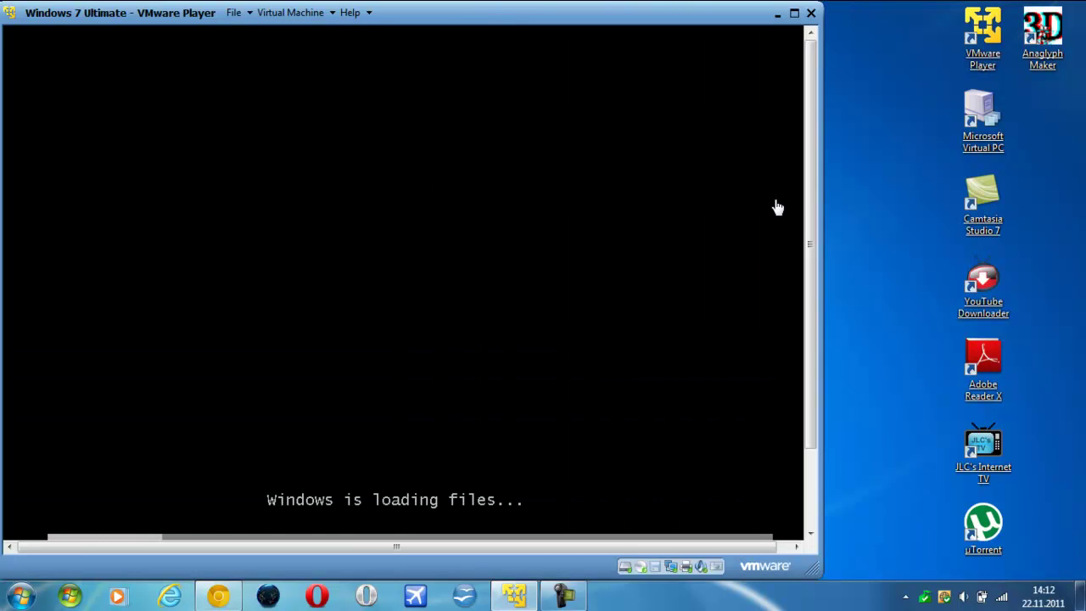
{"action": "left_click", "coordinate": [291, 12]}
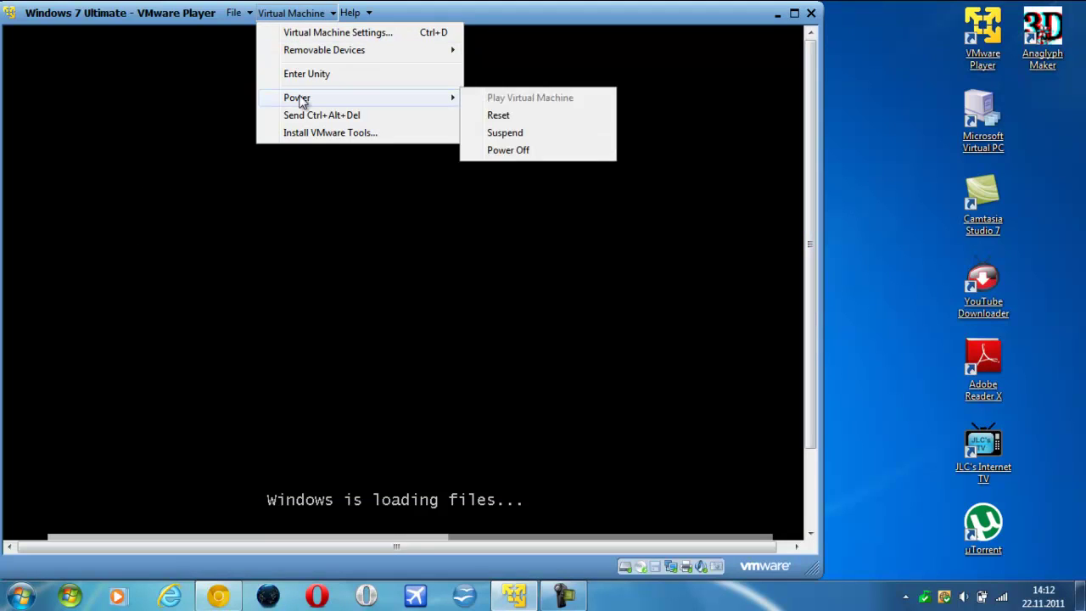
{"action": "left_click", "coordinate": [489, 19]}
{"action": "left_click", "coordinate": [794, 13]}
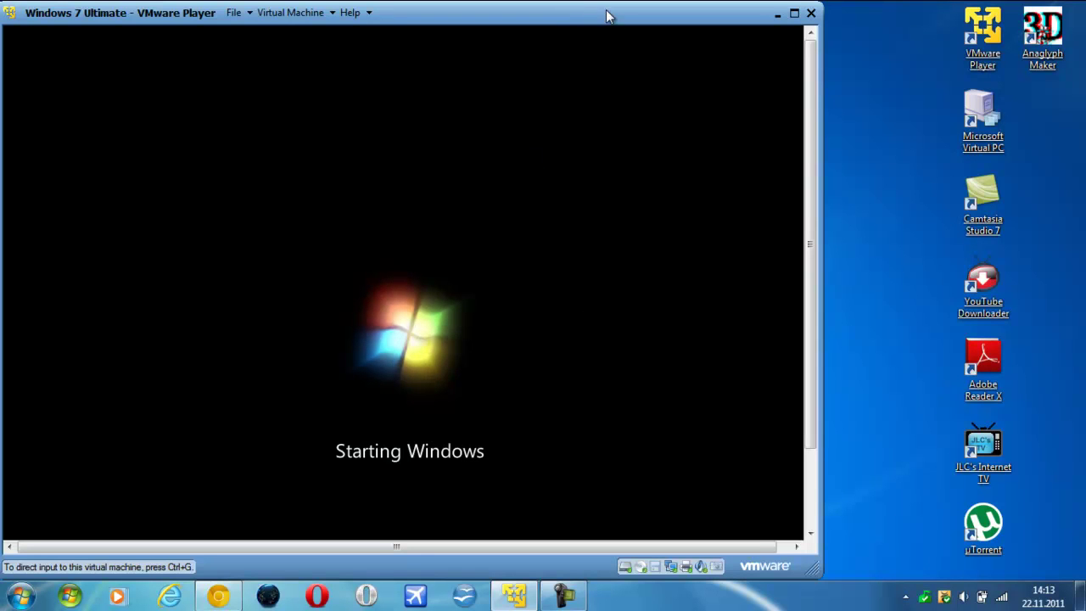
- Enlarge the virtual machine window to span the full width of the screen above the taskbar
{"action": "left_click_drag", "start_coordinate": [821, 174], "coordinate": [881, 174]}
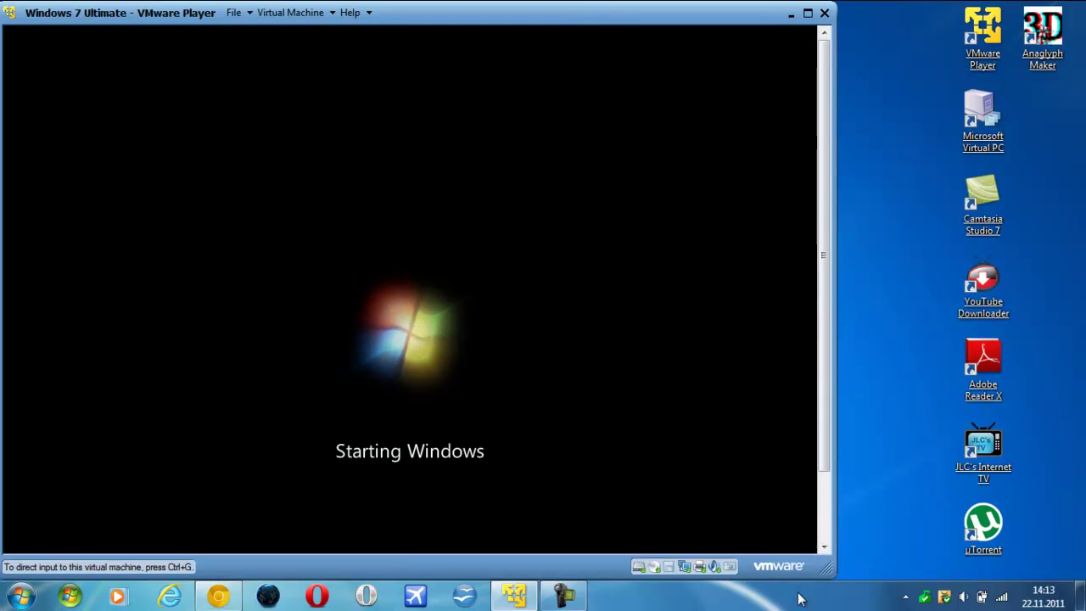
{"action": "left_click", "coordinate": [819, 601]}
{"action": "left_click_drag", "start_coordinate": [747, 11], "coordinate": [885, 7]}
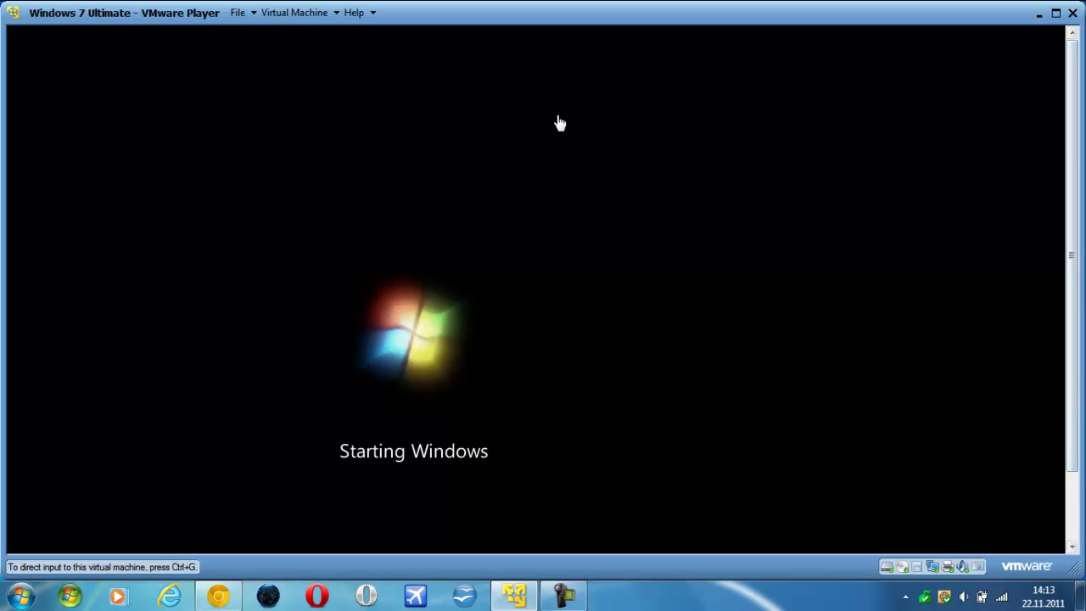
{"action": "left_click_drag", "start_coordinate": [1074, 356], "coordinate": [760, 508]}
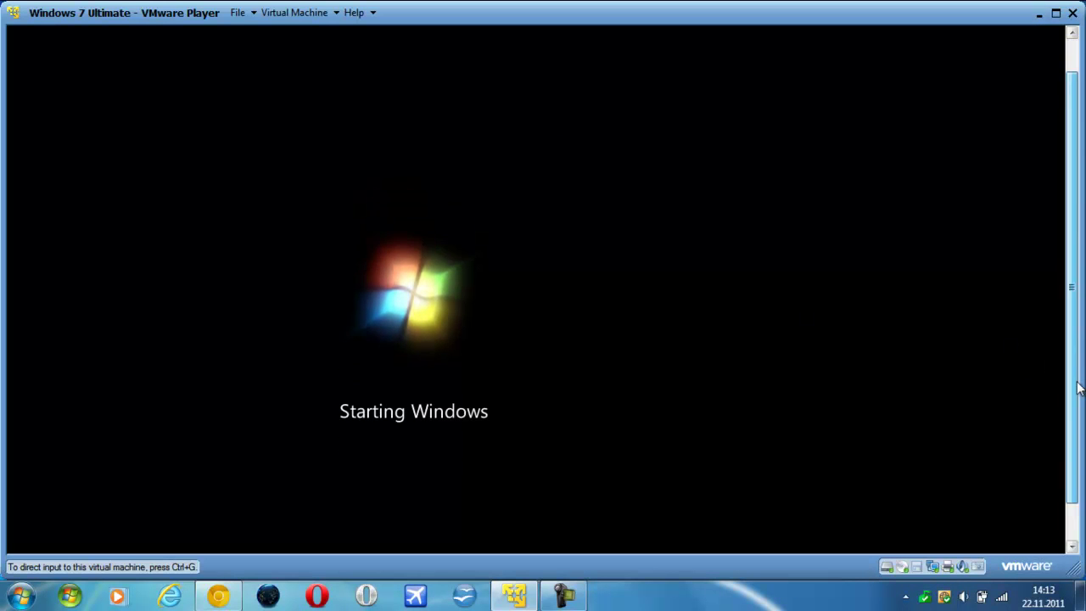
- Set the keyboard or input method to Norwegian in Windows 7 setup and start the installation
{"action": "left_click", "coordinate": [1027, 397]}
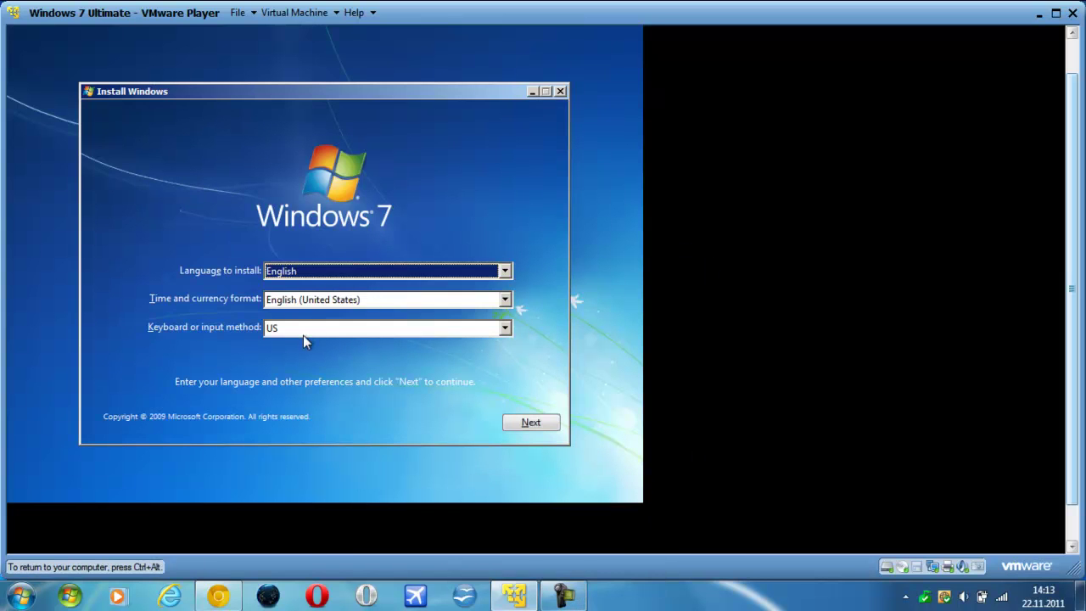
{"action": "left_click", "coordinate": [303, 333]}
{"action": "left_click_drag", "start_coordinate": [509, 411], "coordinate": [511, 392]}
{"action": "left_click", "coordinate": [388, 392]}
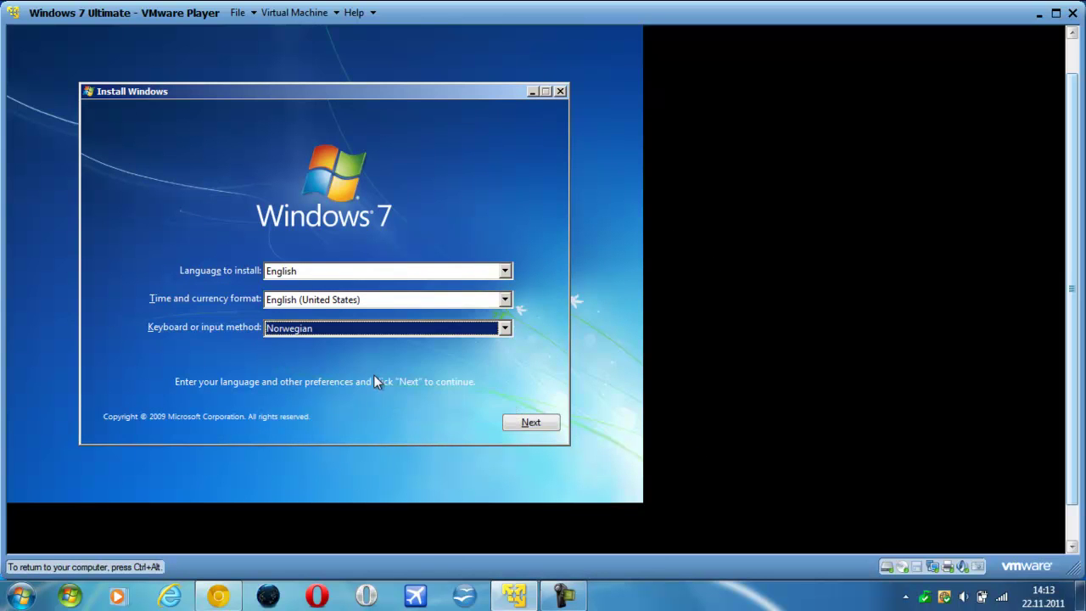
{"action": "left_click", "coordinate": [533, 423]}
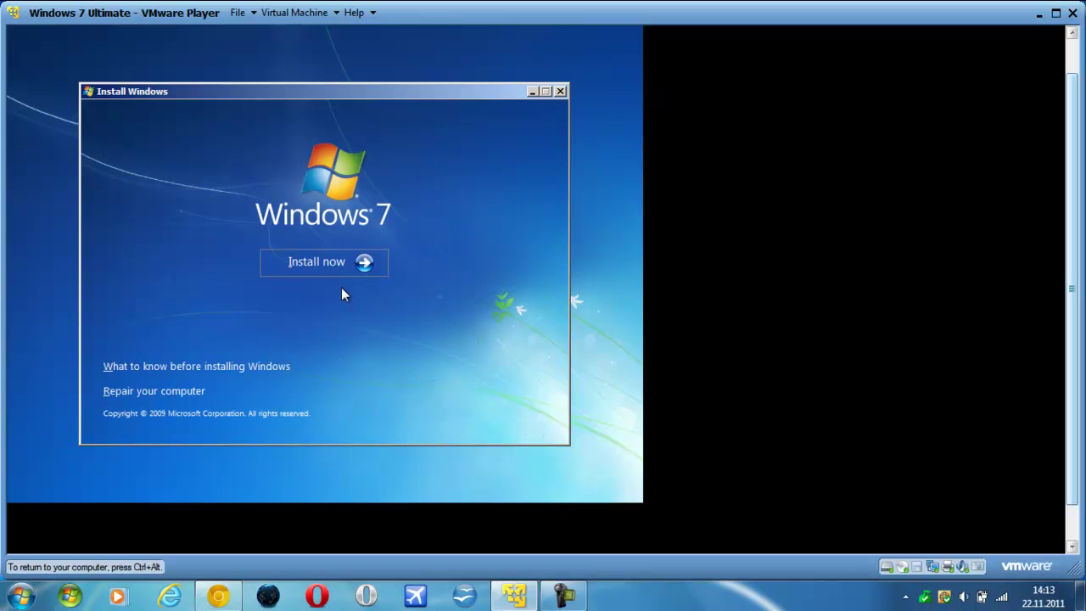
{"action": "left_click", "coordinate": [329, 262]}
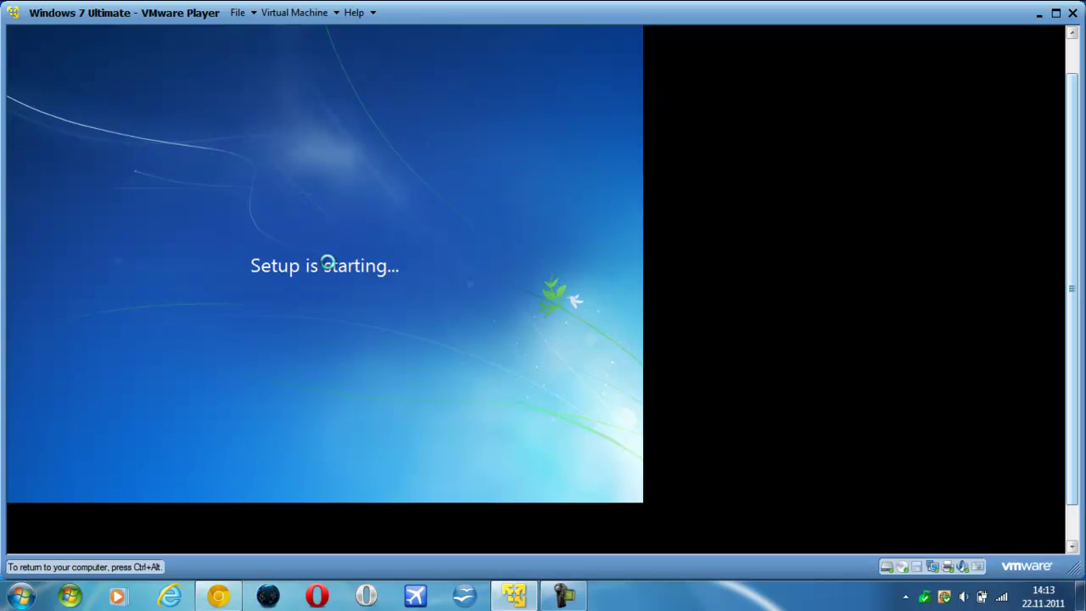
{"action": "key", "text": "ctrl+alt"}
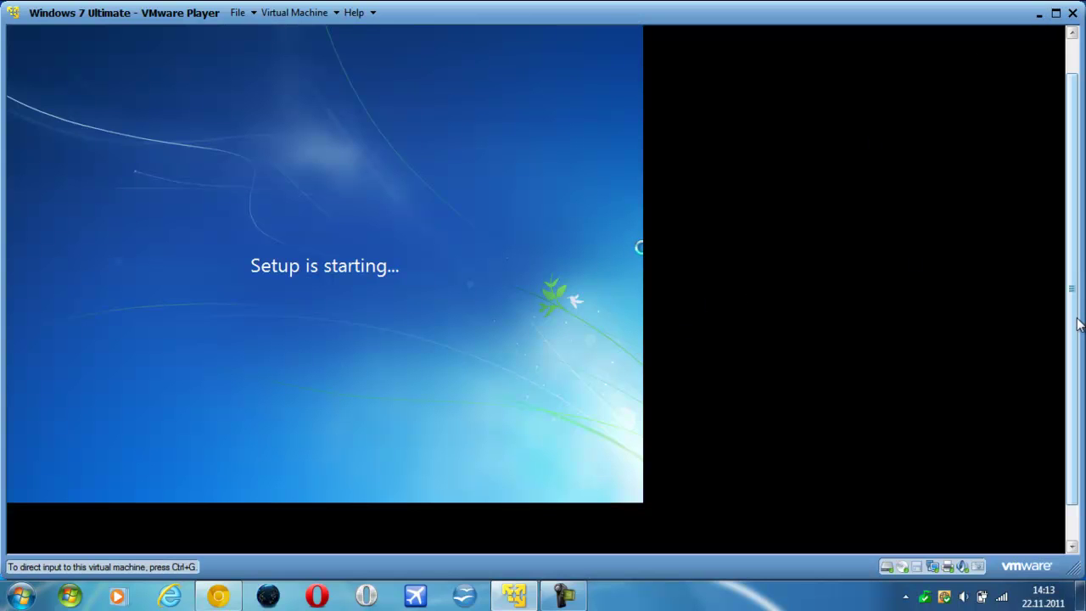
{"action": "left_click", "coordinate": [449, 275]}
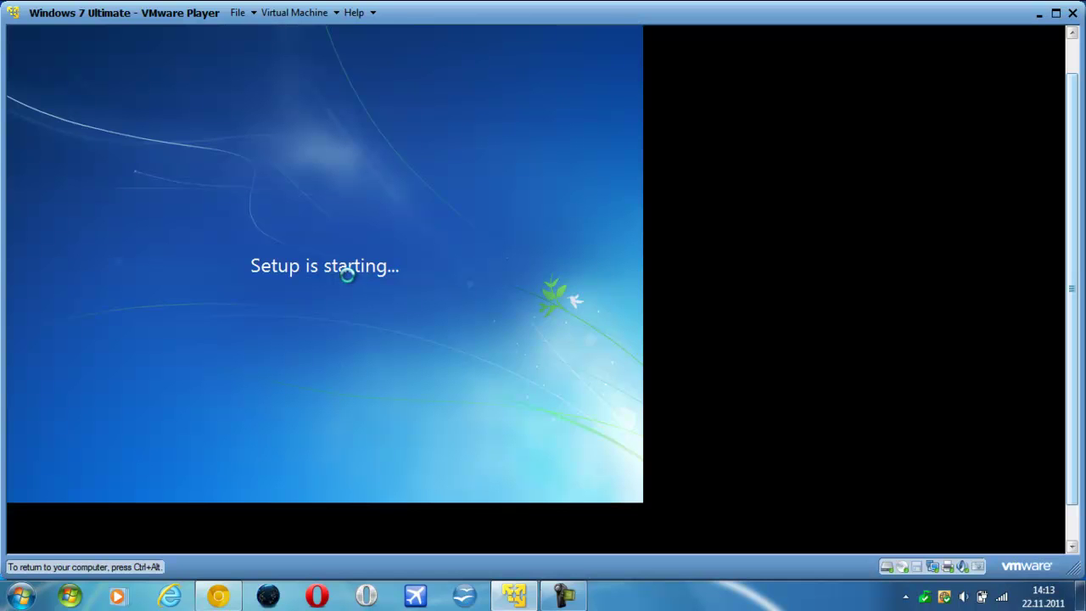
{"action": "key", "text": "ctrl+alt"}
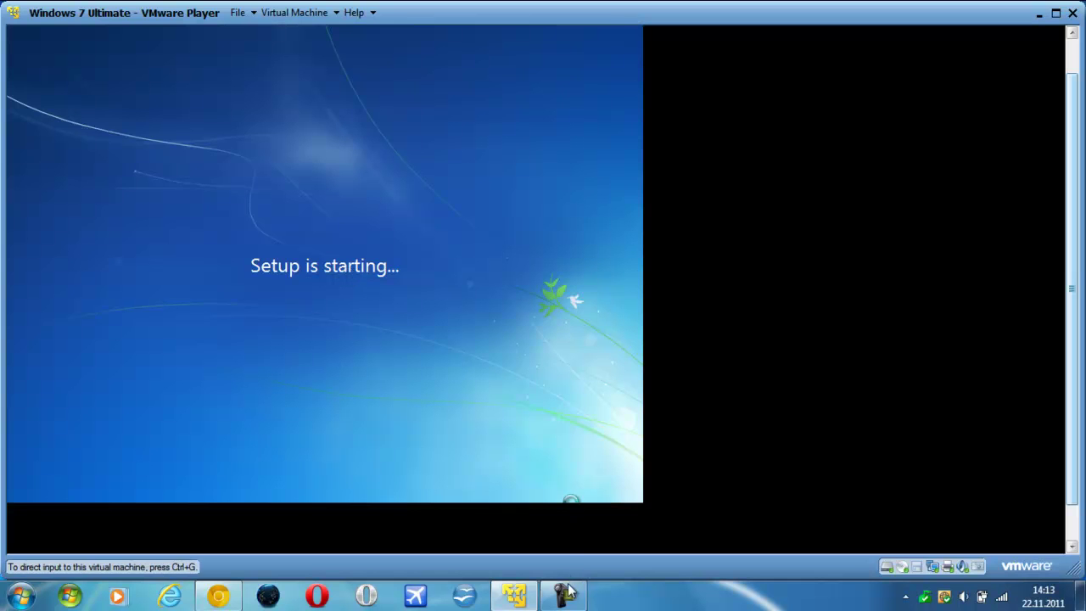
{"action": "left_click", "coordinate": [563, 595]}
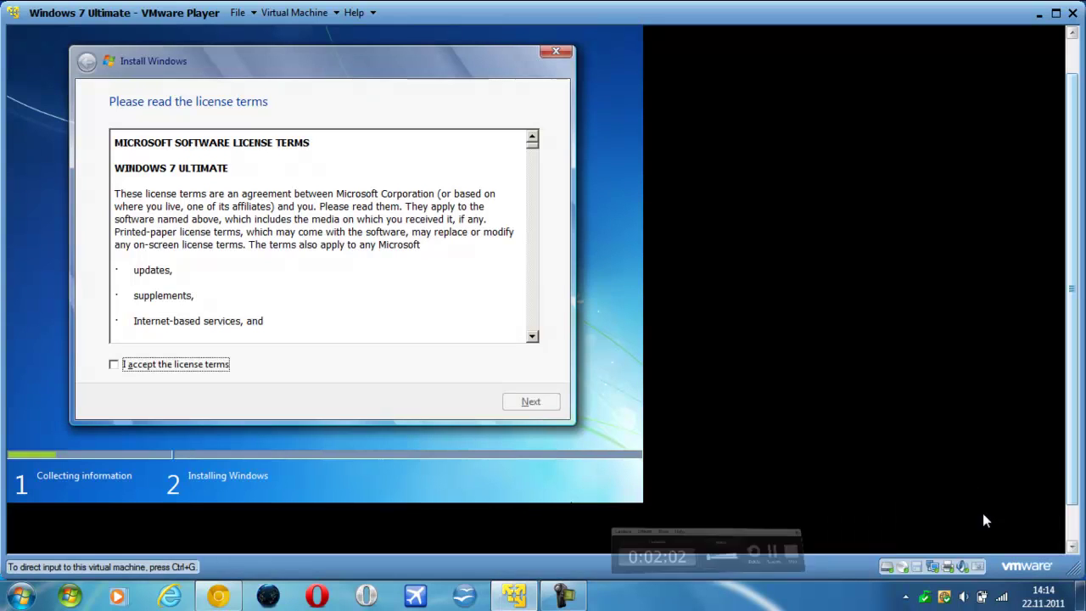
- Accept the Windows 7 Ultimate license terms and continue to the installation type selection
{"action": "left_click", "coordinate": [279, 348]}
{"action": "left_click", "coordinate": [116, 366]}
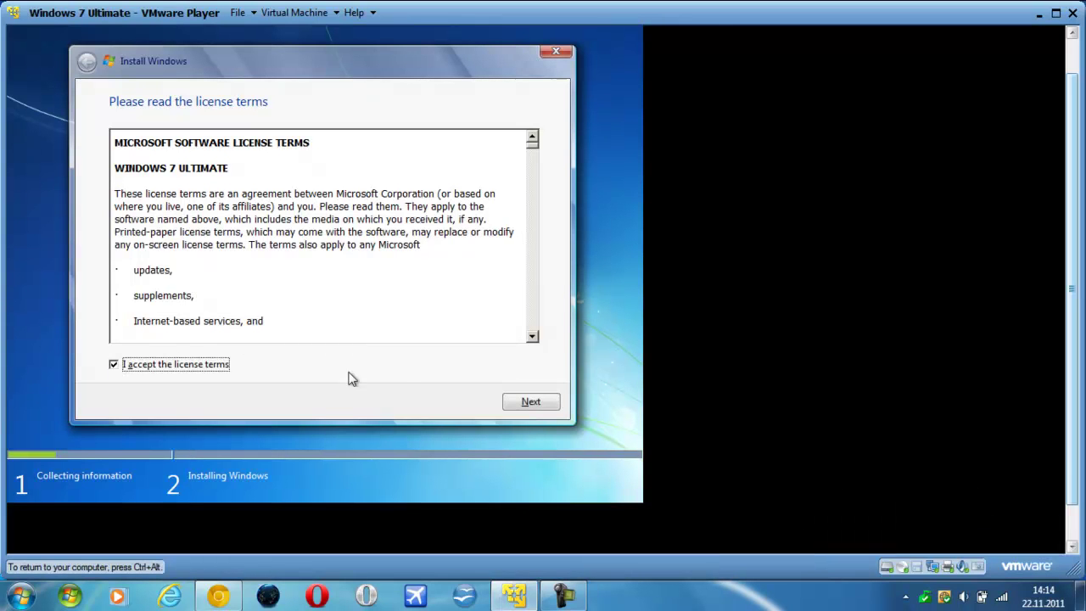
{"action": "left_click", "coordinate": [519, 404]}
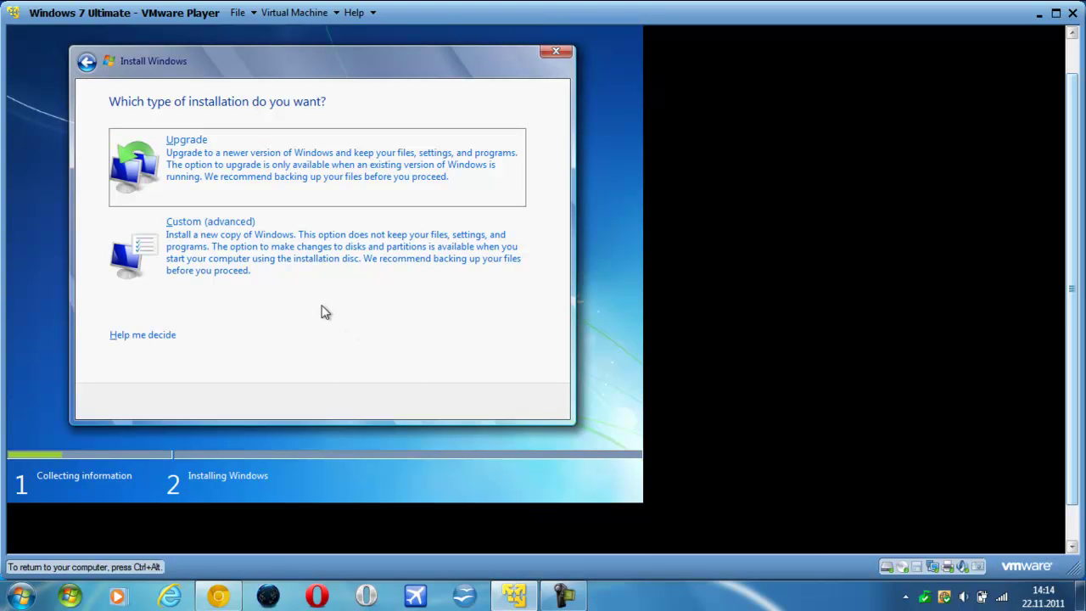
- Choose a Custom (advanced) installation and install Windows on Disk 0 Unallocated Space
{"action": "left_click", "coordinate": [255, 252]}
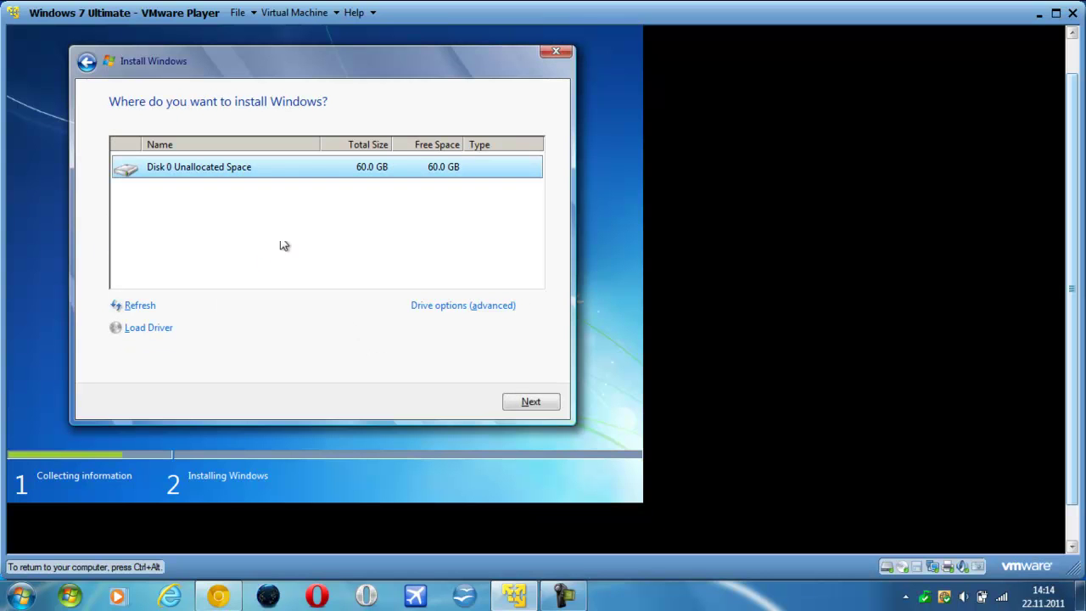
{"action": "left_click", "coordinate": [524, 402]}
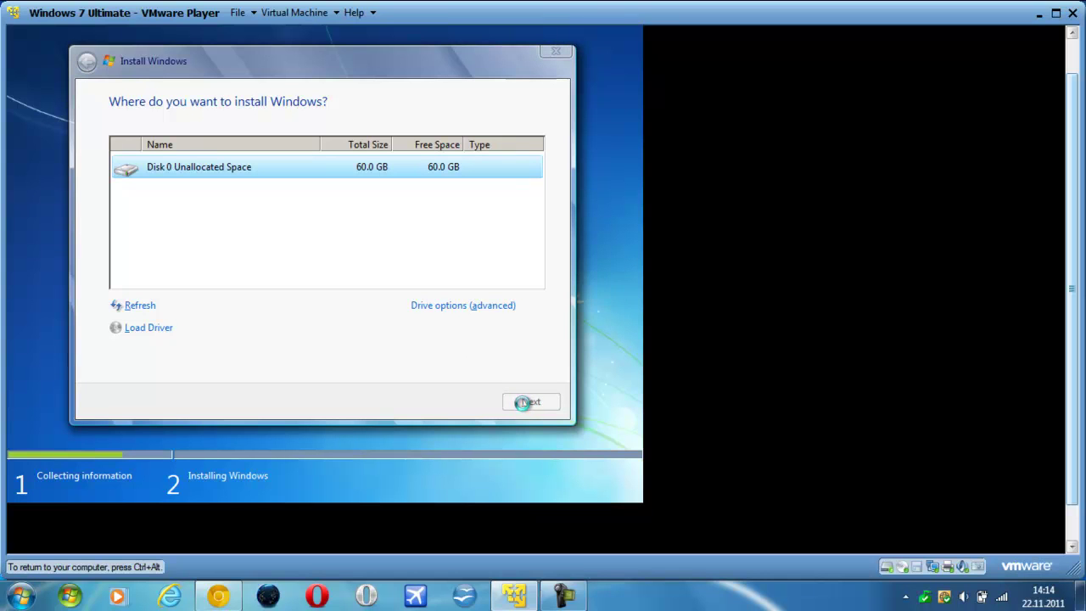
{"action": "left_click", "coordinate": [567, 596]}
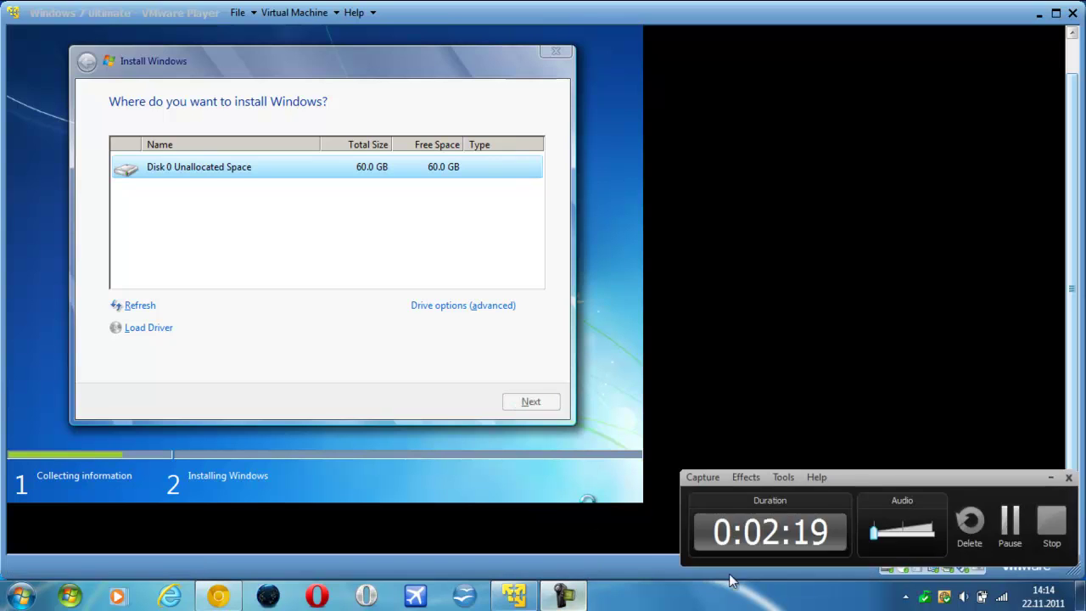
{"action": "left_click", "coordinate": [1010, 522]}
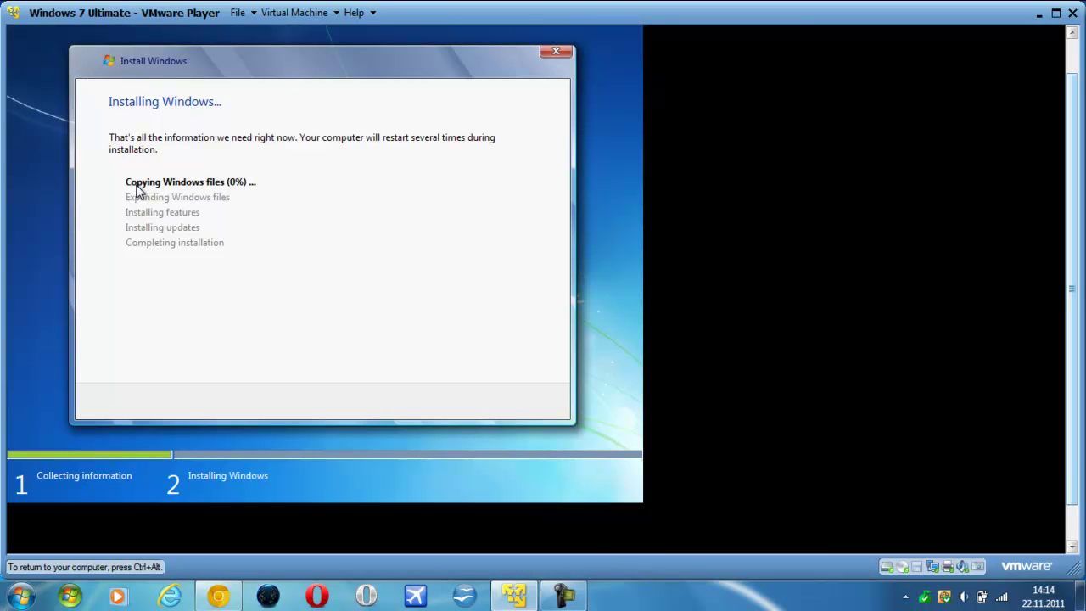
{"action": "left_click", "coordinate": [565, 596]}
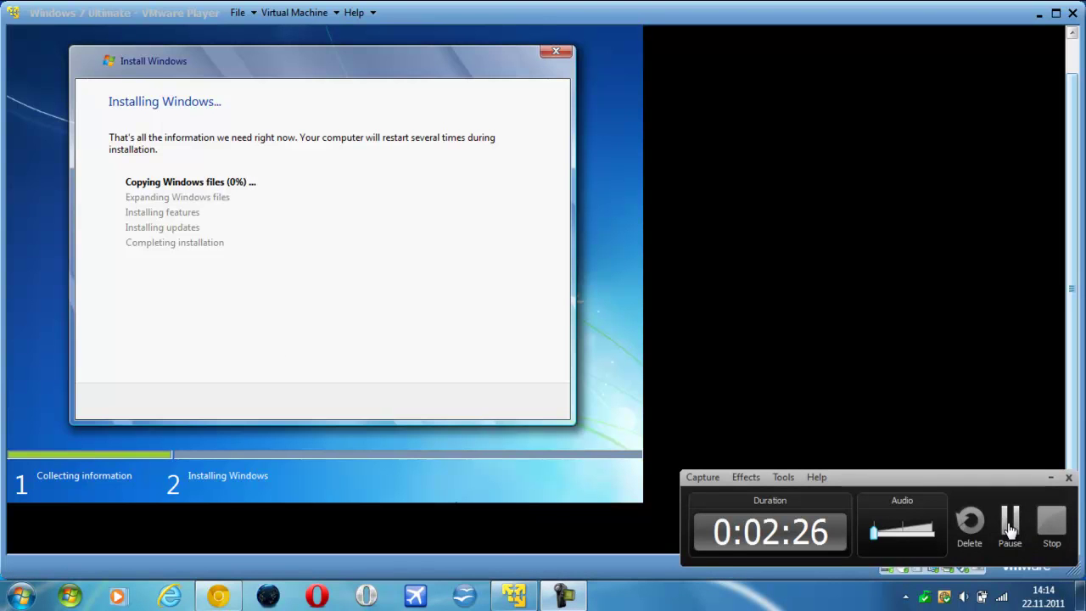
{"action": "left_click", "coordinate": [1010, 527]}
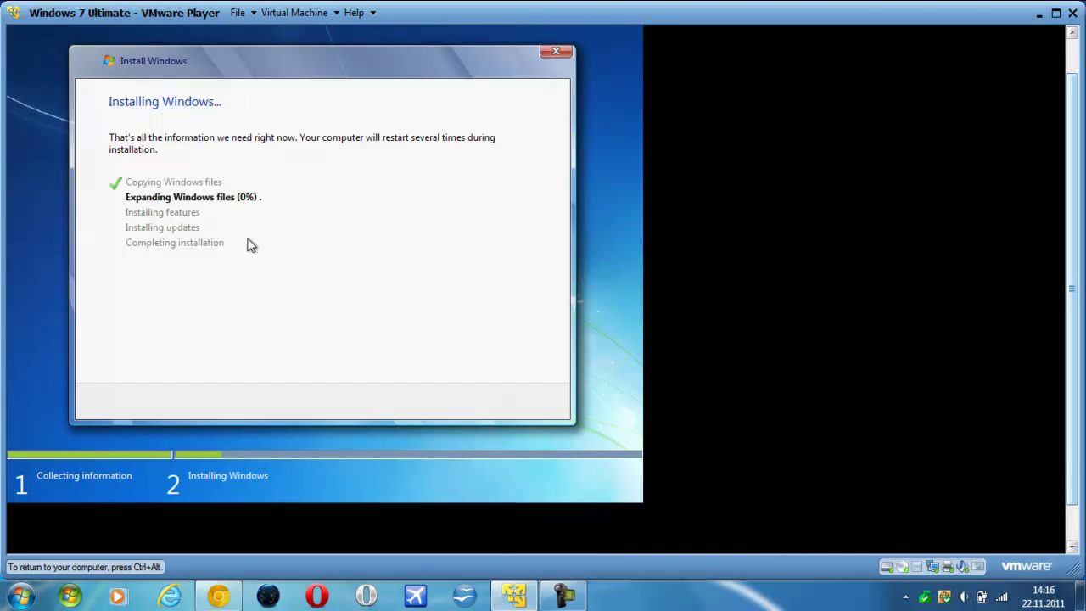
{"action": "left_click", "coordinate": [571, 597]}
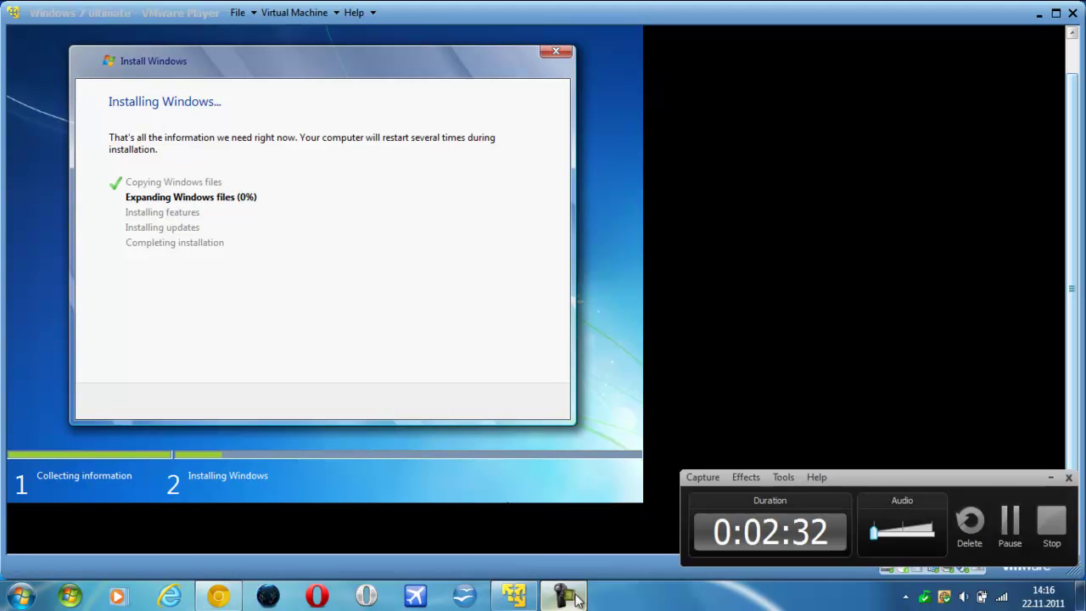
{"action": "left_click", "coordinate": [1009, 526]}
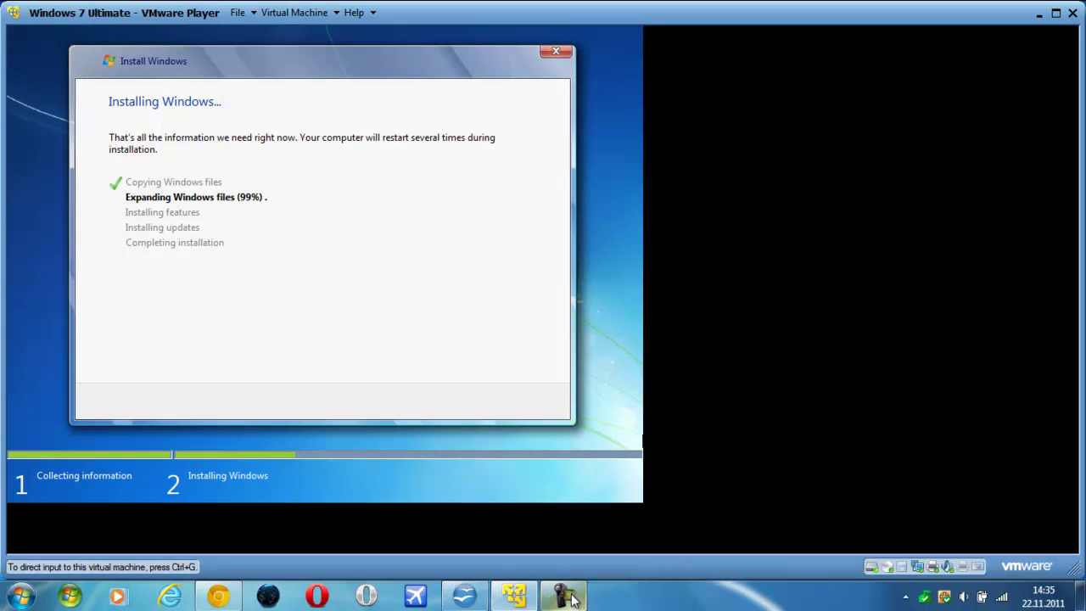
{"action": "left_click", "coordinate": [425, 295]}
{"action": "key", "text": "ctrl+alt"}
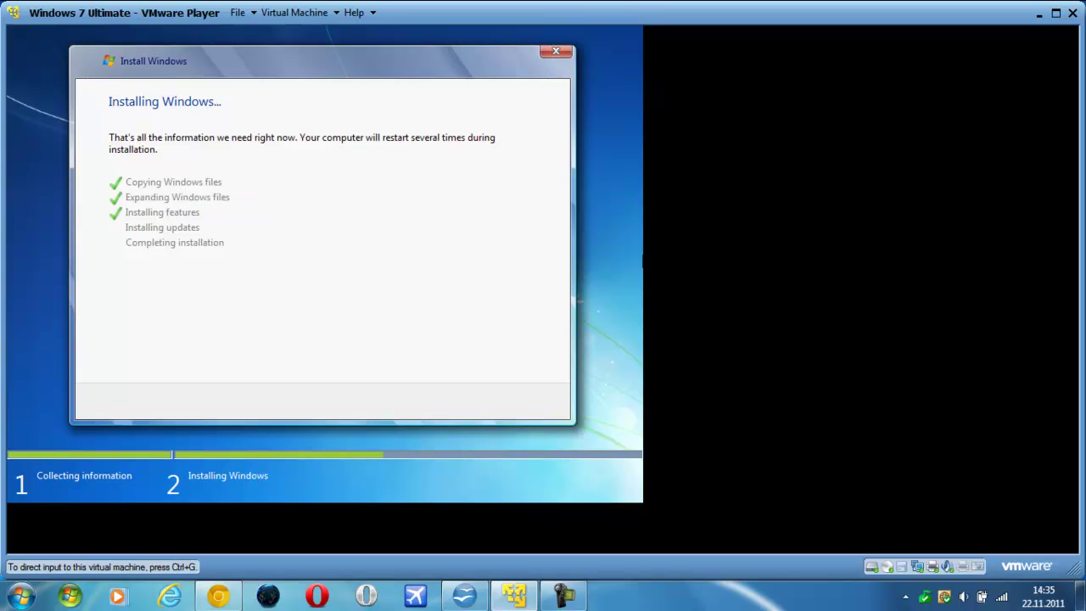
{"action": "key", "text": "ctrl+g"}
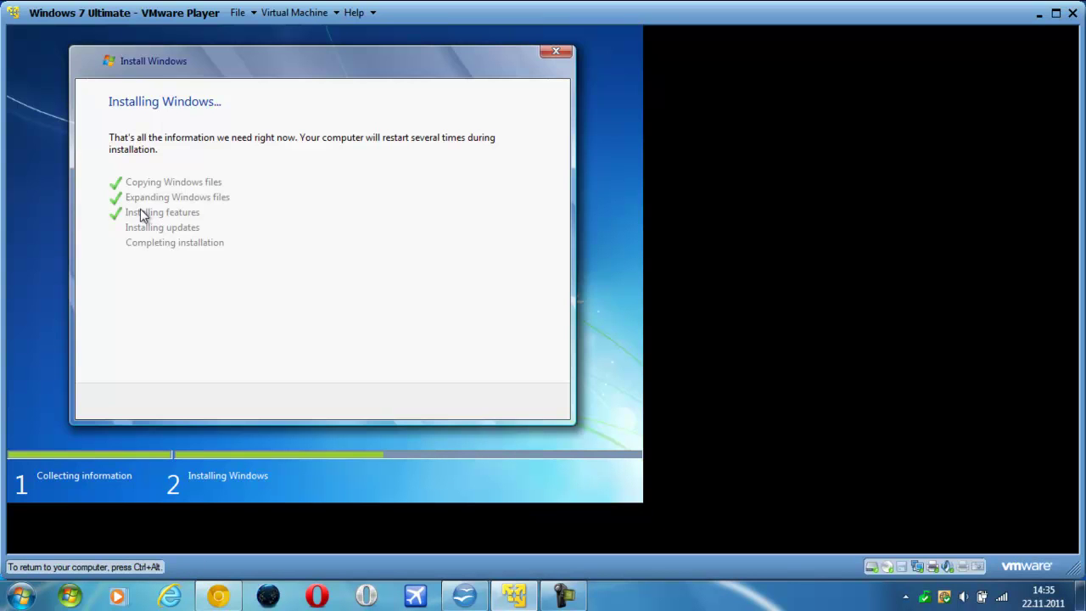
{"action": "key", "text": "ctrl+alt"}
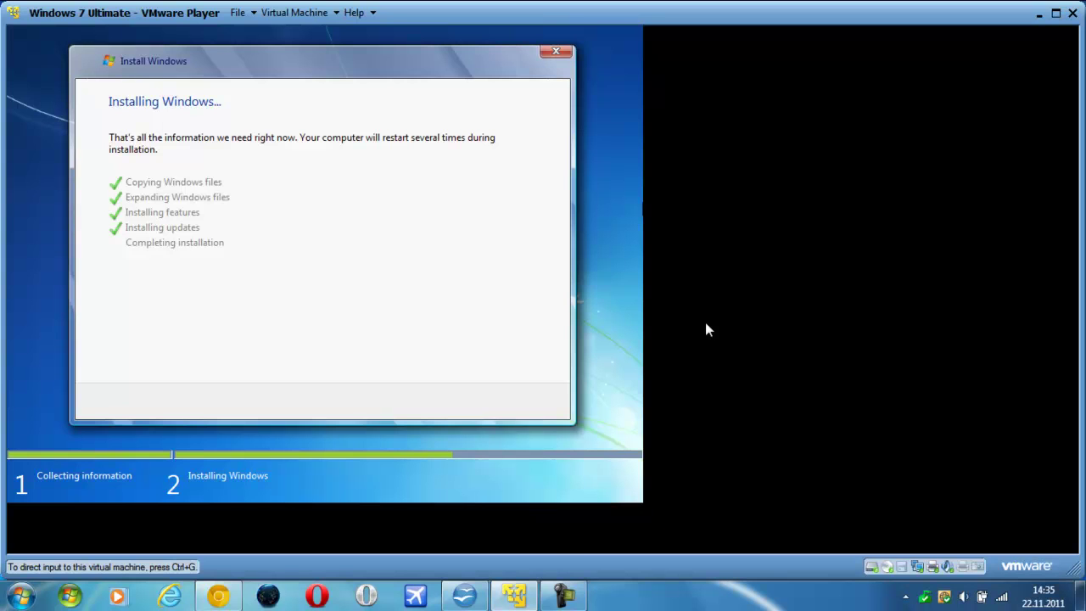
- Restart the virtual machine immediately to continue Windows setup, without waiting for the countdown
{"action": "left_click", "coordinate": [708, 329]}
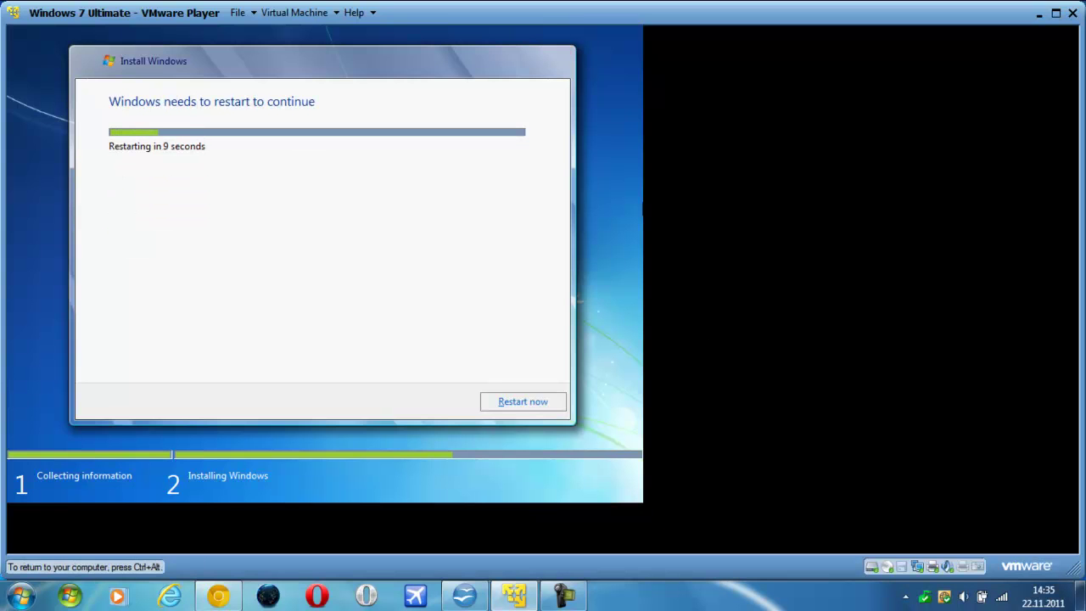
{"action": "left_click", "coordinate": [513, 404]}
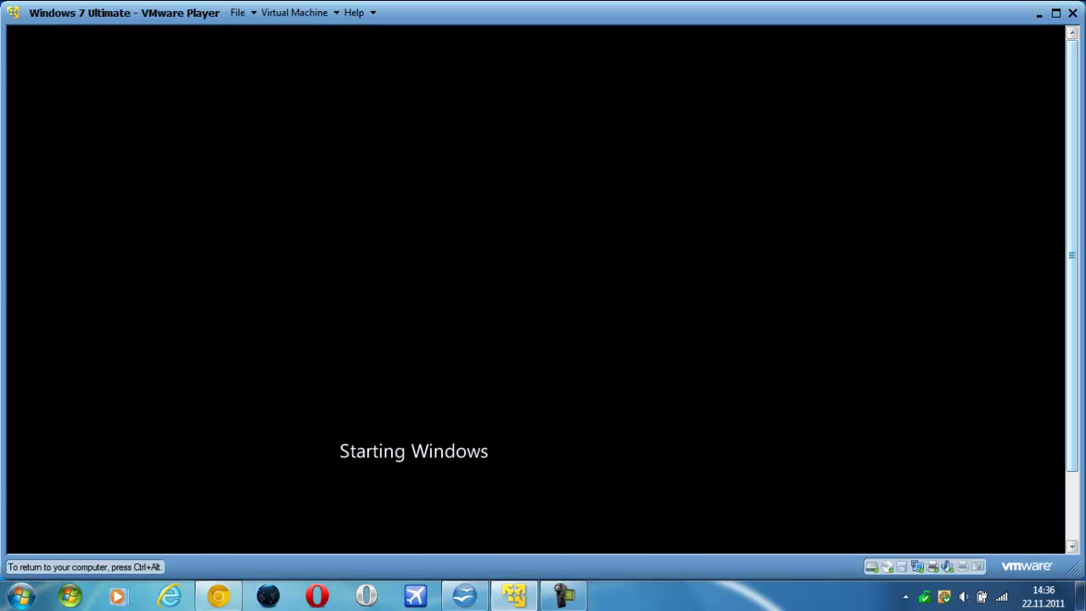
{"action": "key", "text": "ctrl+alt"}
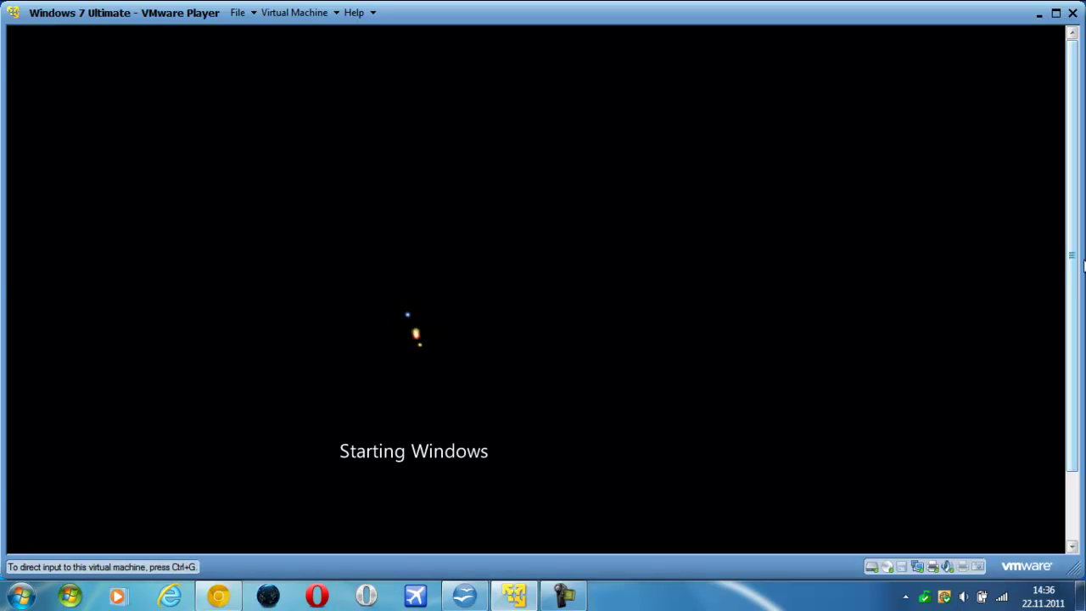
{"action": "mouse_move", "coordinate": [1070, 271]}
{"action": "left_mouse_down"}
{"action": "mouse_move", "coordinate": [1070, 340]}
{"action": "mouse_move", "coordinate": [1070, 258]}
{"action": "left_mouse_up"}
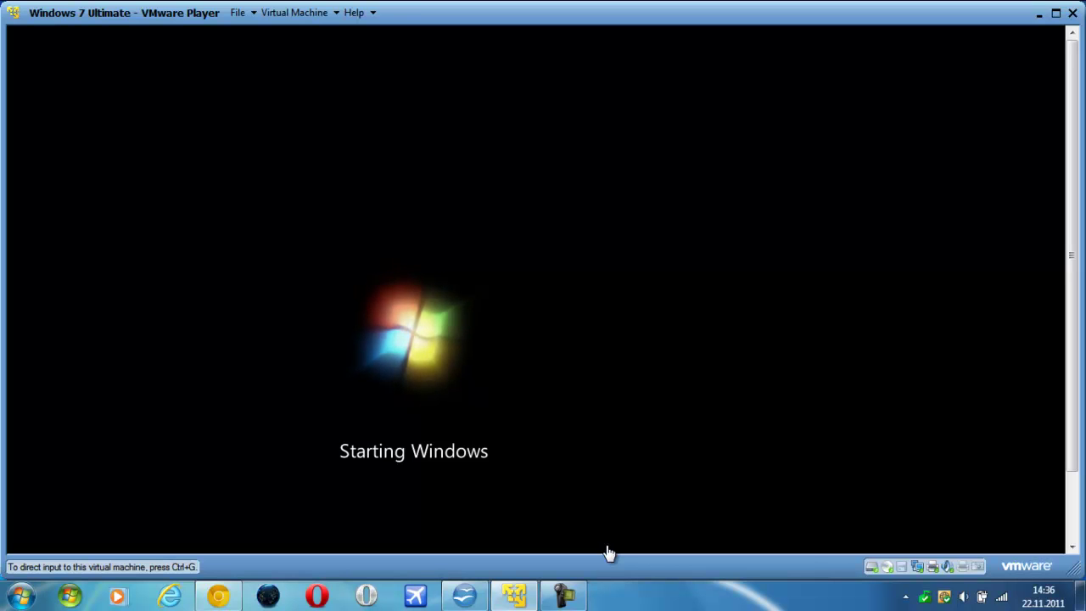
{"action": "mouse_move", "coordinate": [559, 601]}
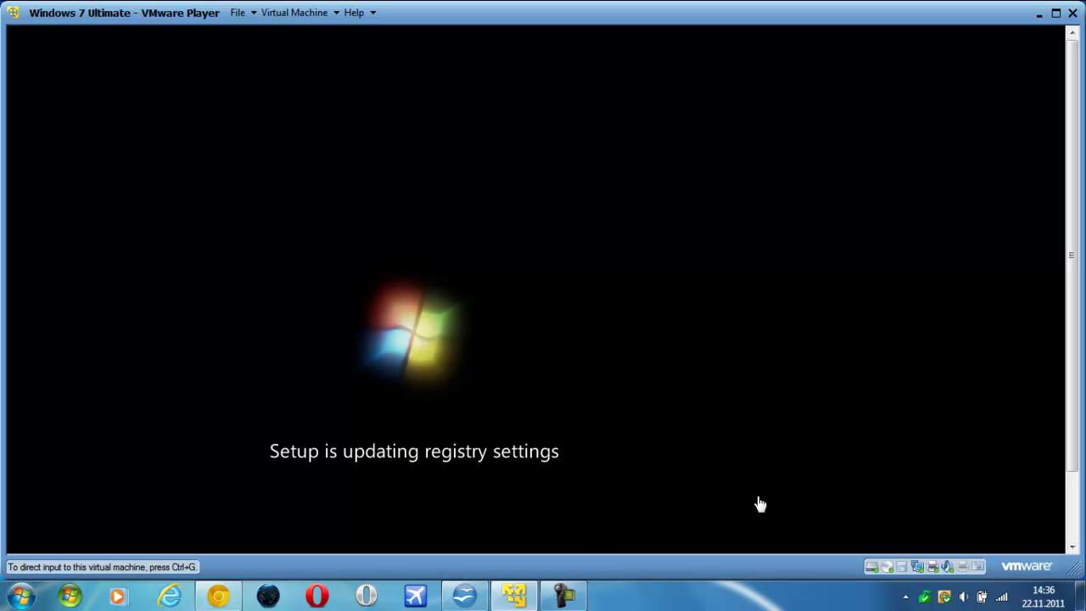
{"action": "left_click", "coordinate": [572, 599]}
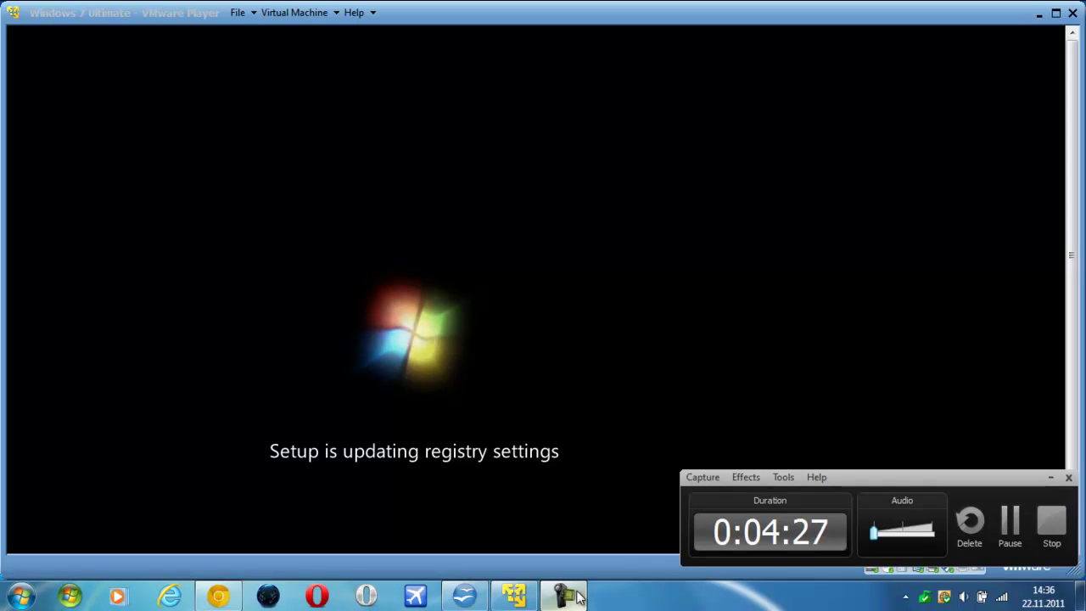
{"action": "left_click", "coordinate": [574, 598]}
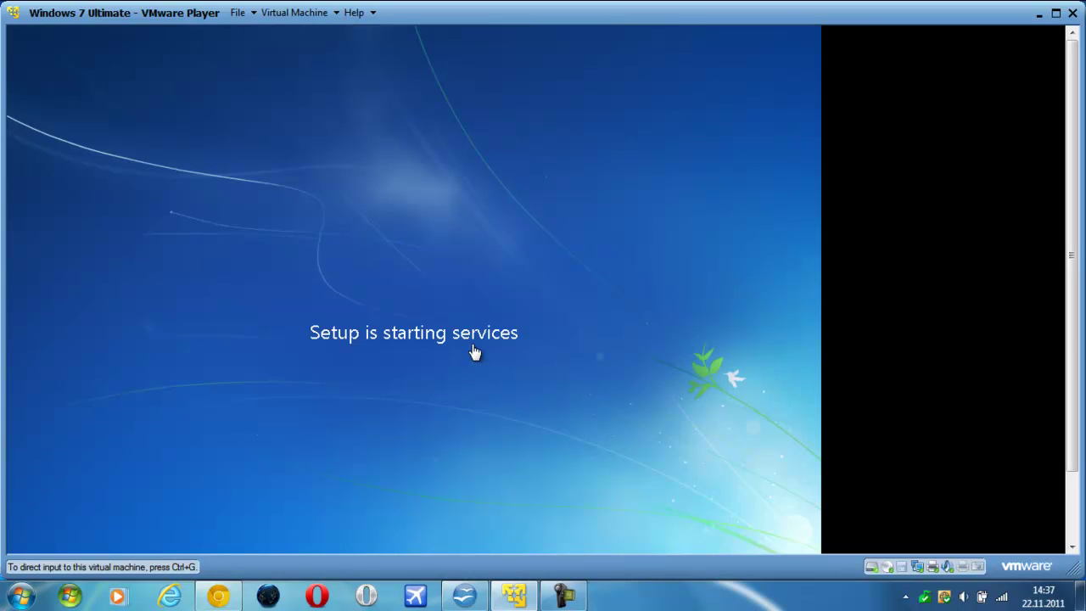
{"action": "mouse_move", "coordinate": [1071, 258]}
{"action": "left_mouse_down"}
{"action": "mouse_move", "coordinate": [1073, 333]}
{"action": "mouse_move", "coordinate": [1072, 254]}
{"action": "left_mouse_up"}
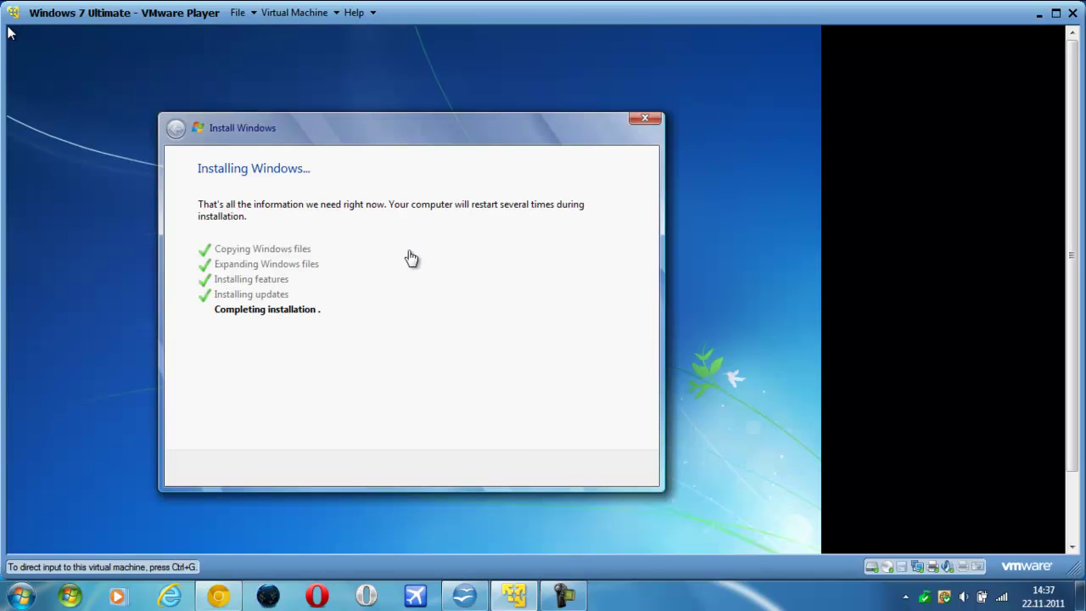
{"action": "left_click", "coordinate": [10, 32]}
{"action": "left_click", "coordinate": [563, 597]}
{"action": "left_click", "coordinate": [564, 598]}
{"action": "left_click", "coordinate": [439, 321]}
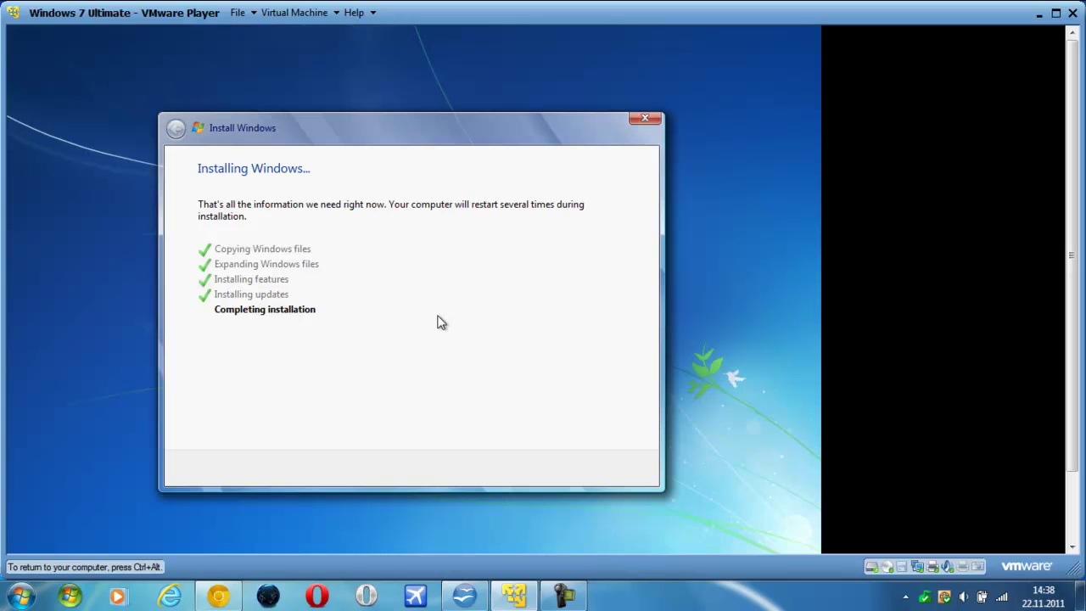
{"action": "key", "text": "ctrl+alt"}
{"action": "left_click", "coordinate": [563, 598]}
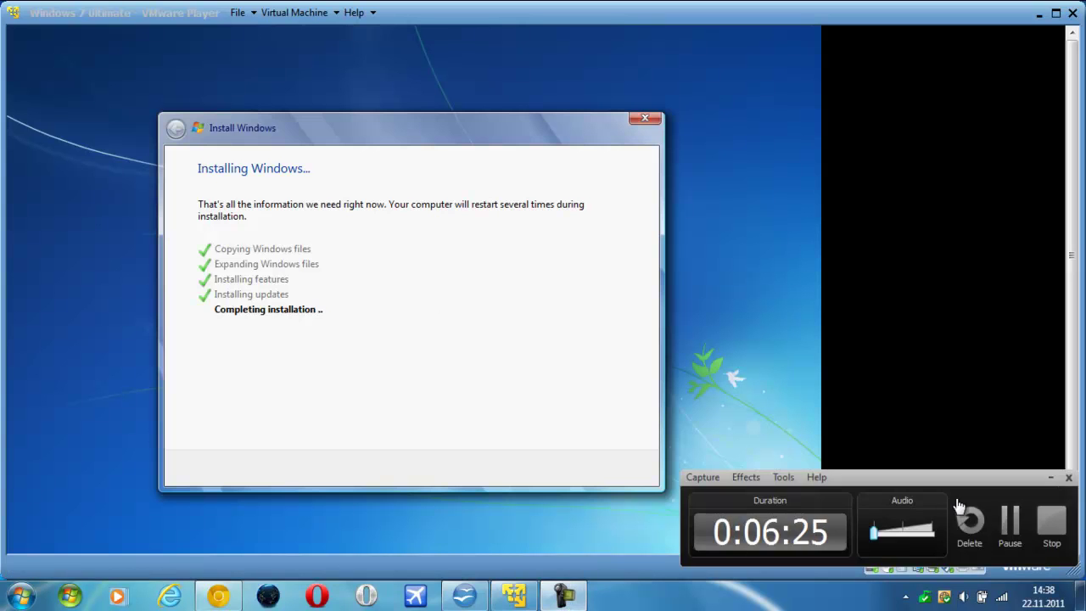
{"action": "left_click", "coordinate": [1010, 521]}
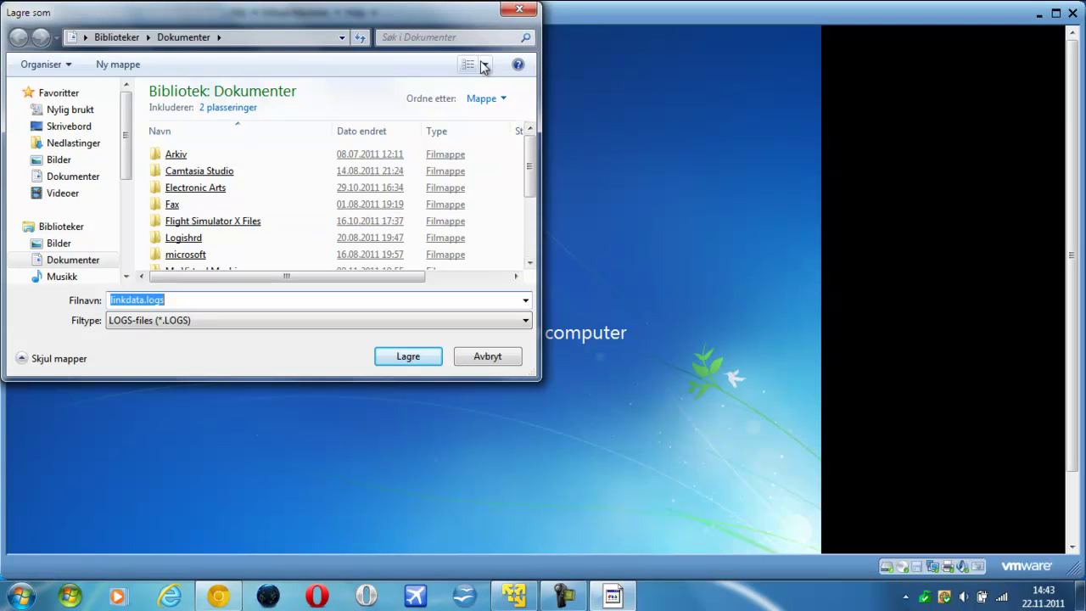
- Cancel saving the linkdata.logs file and dismiss the error message
{"action": "left_click", "coordinate": [515, 19]}
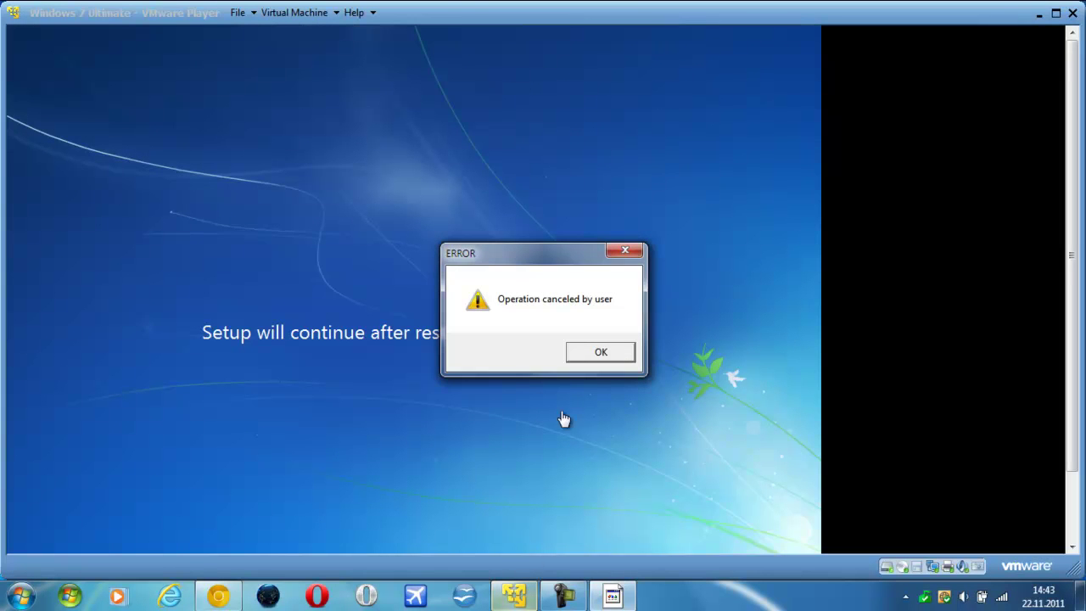
{"action": "left_click", "coordinate": [600, 354]}
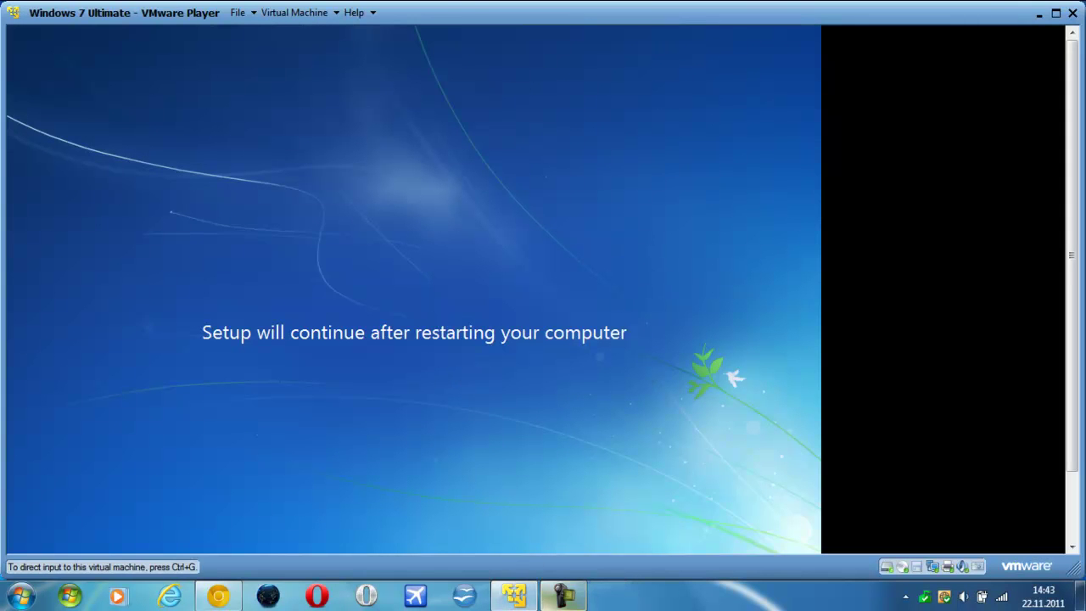
{"action": "left_click", "coordinate": [563, 596]}
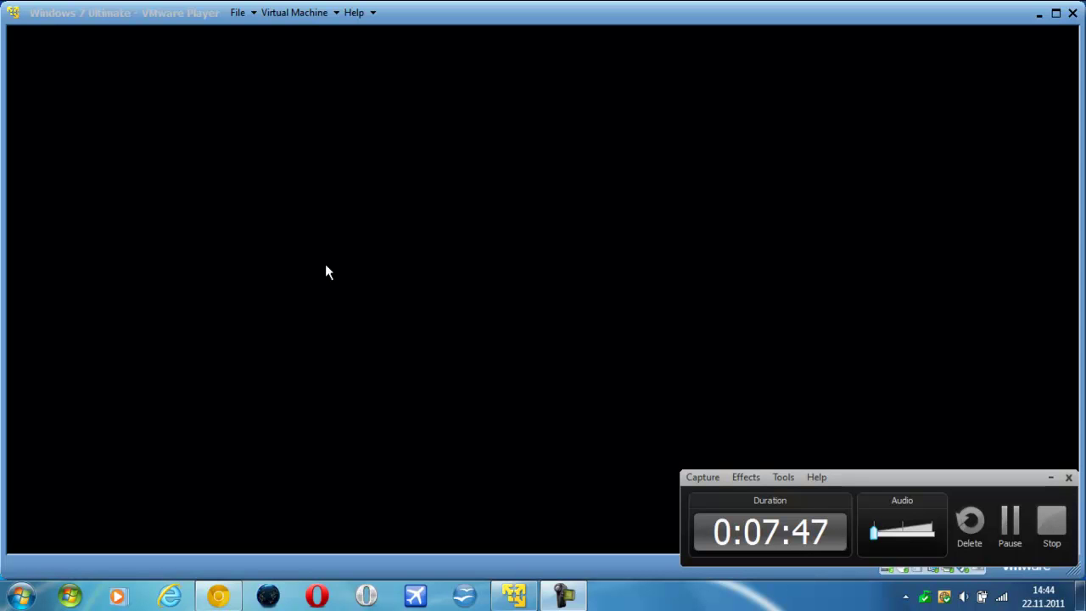
- Enter Windowsbuildgeek as the Windows 7 user name, accept the suggested computer name, and continue the setup
{"action": "left_click", "coordinate": [517, 349]}
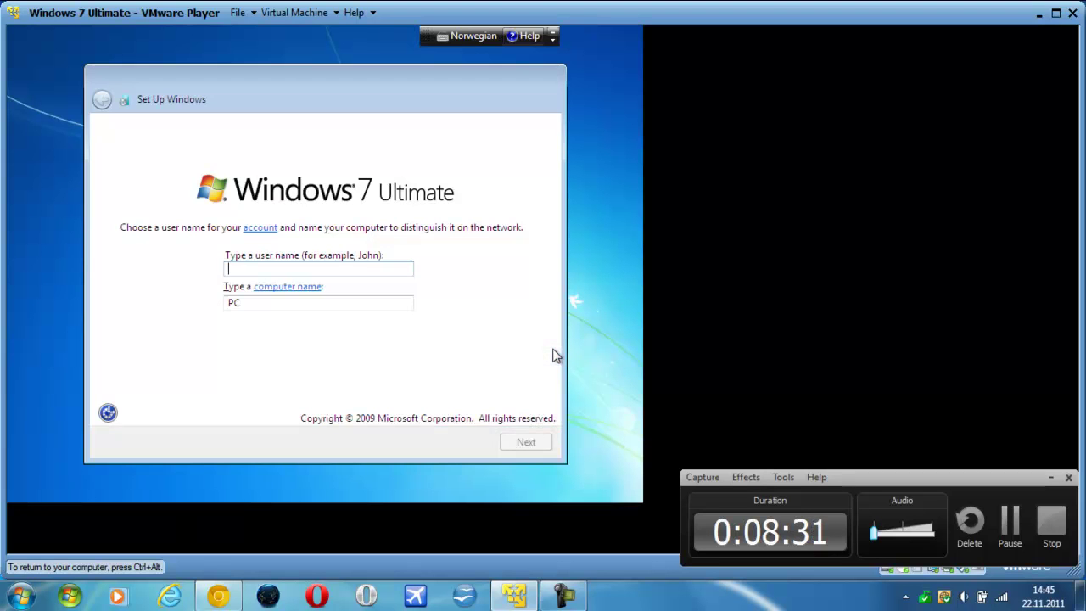
{"action": "type", "text": "Windowsbuildgeek"}
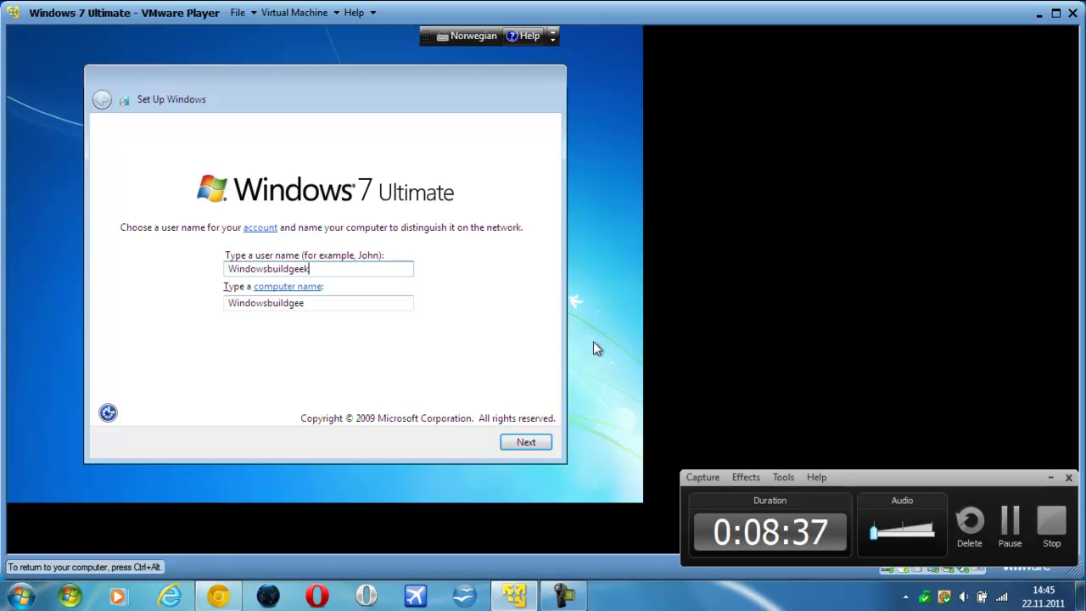
{"action": "left_click", "coordinate": [310, 303]}
{"action": "left_click", "coordinate": [331, 303]}
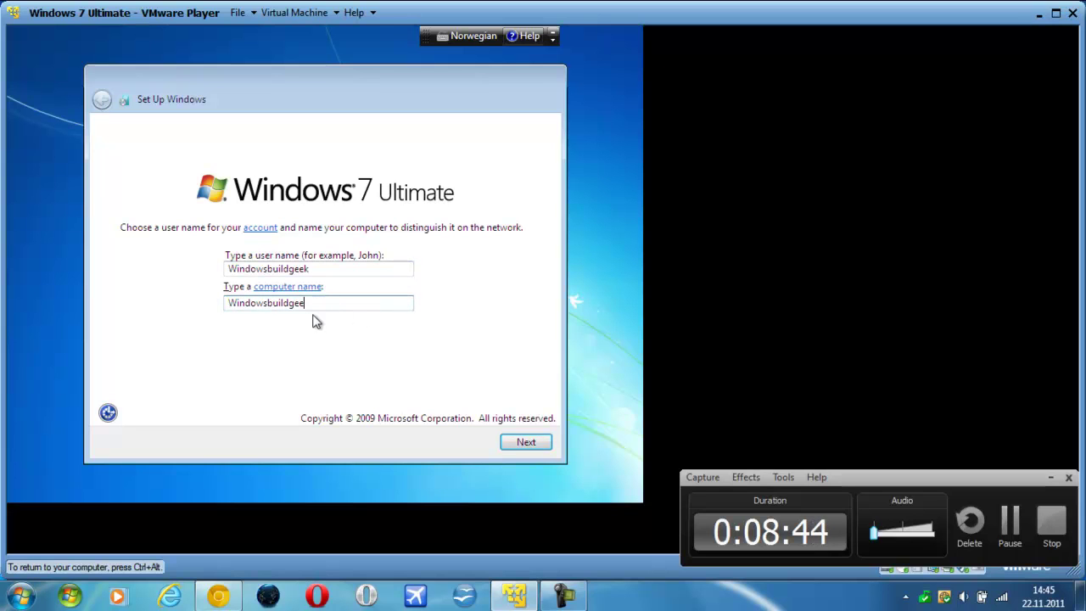
{"action": "left_click", "coordinate": [519, 443]}
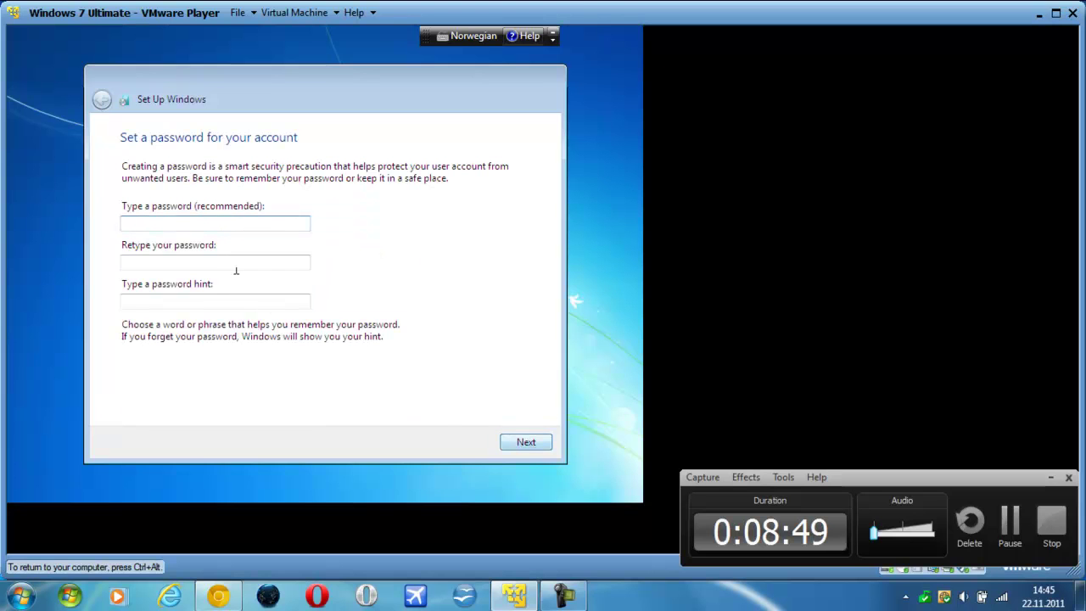
- Continue without an account password or product key, turning off automatic Windows activation when online
{"action": "left_click", "coordinate": [526, 442]}
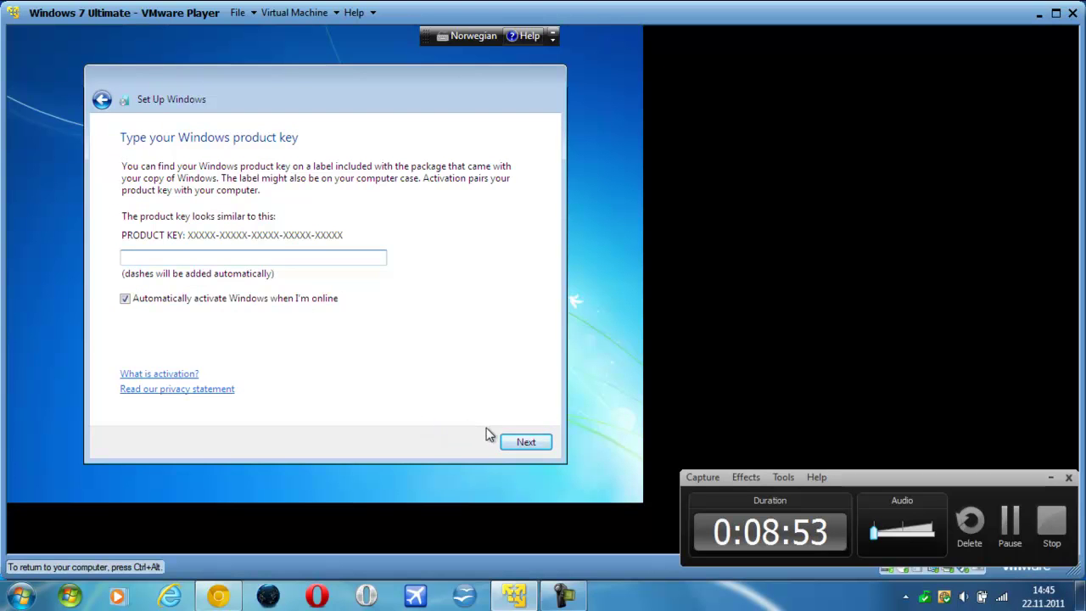
{"action": "left_click", "coordinate": [302, 307]}
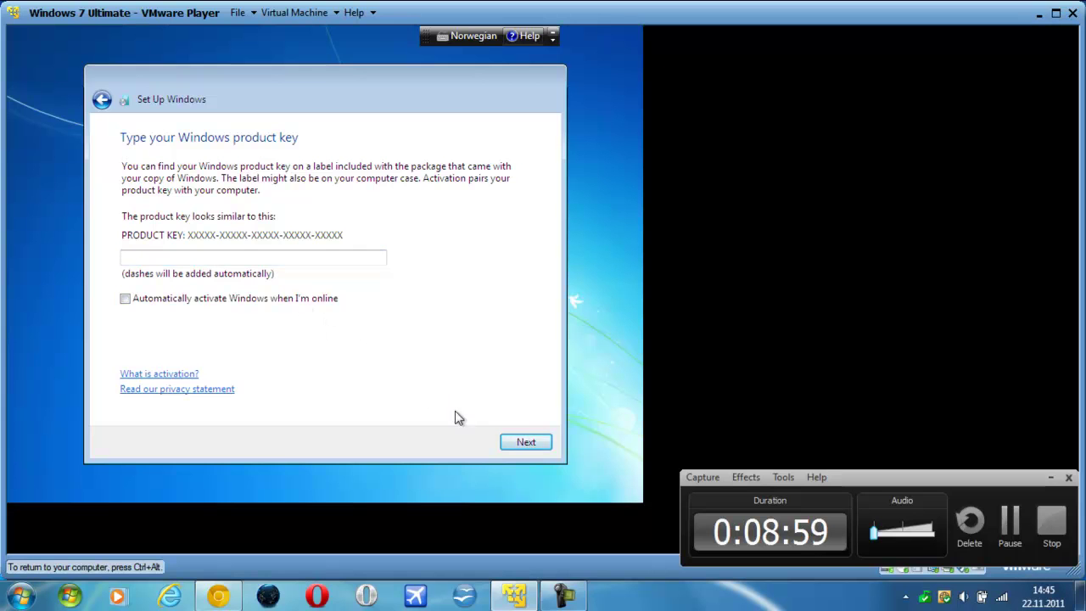
{"action": "left_click", "coordinate": [522, 444]}
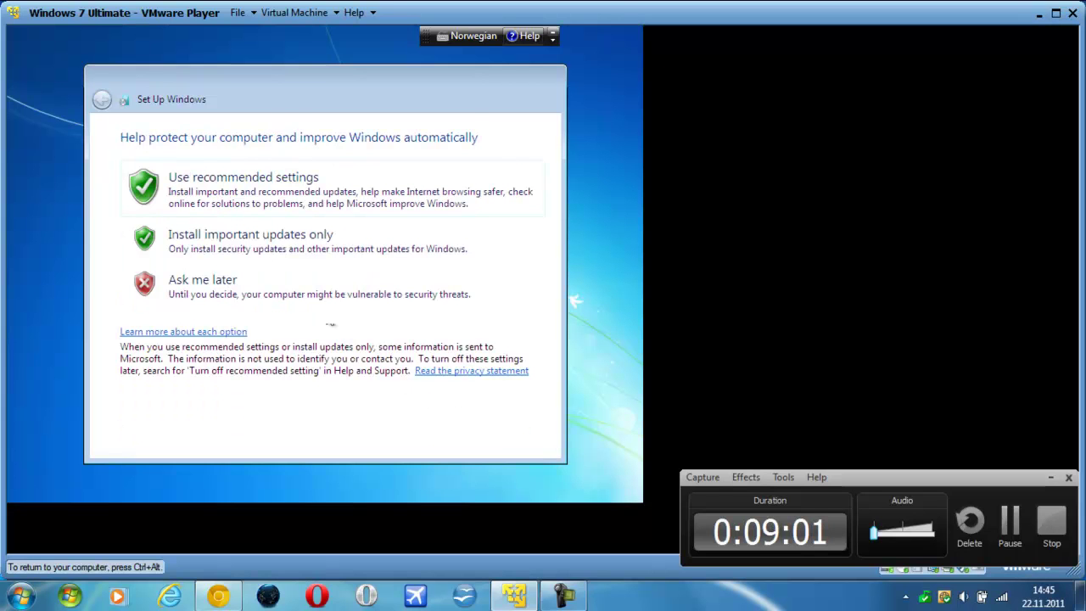
- Choose Ask me later for Windows protection and updates, and set the computer's current location to Public network
{"action": "left_click", "coordinate": [222, 282]}
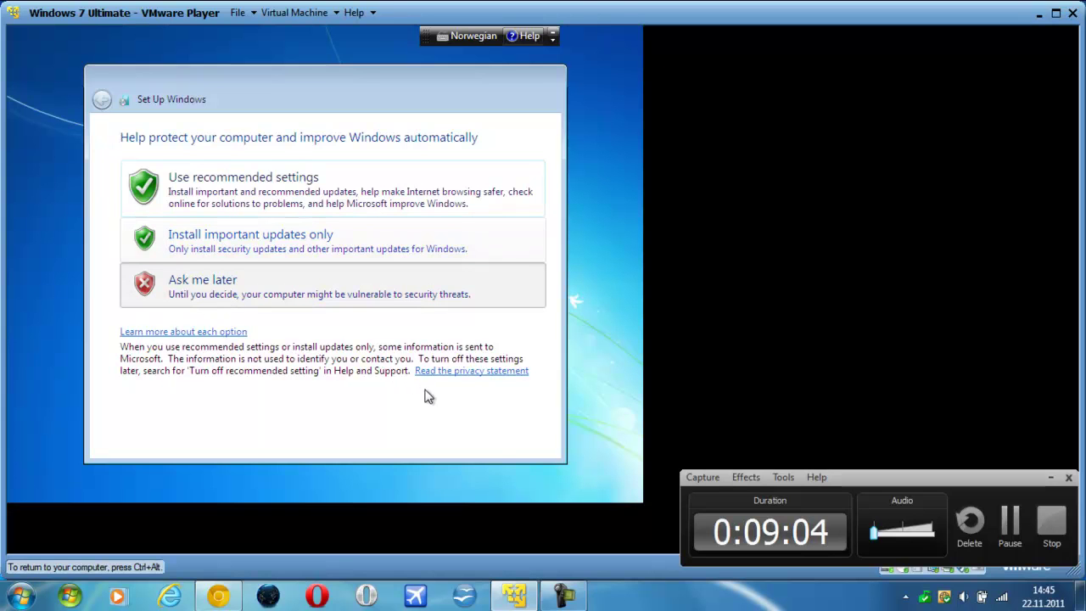
{"action": "left_click", "coordinate": [523, 443]}
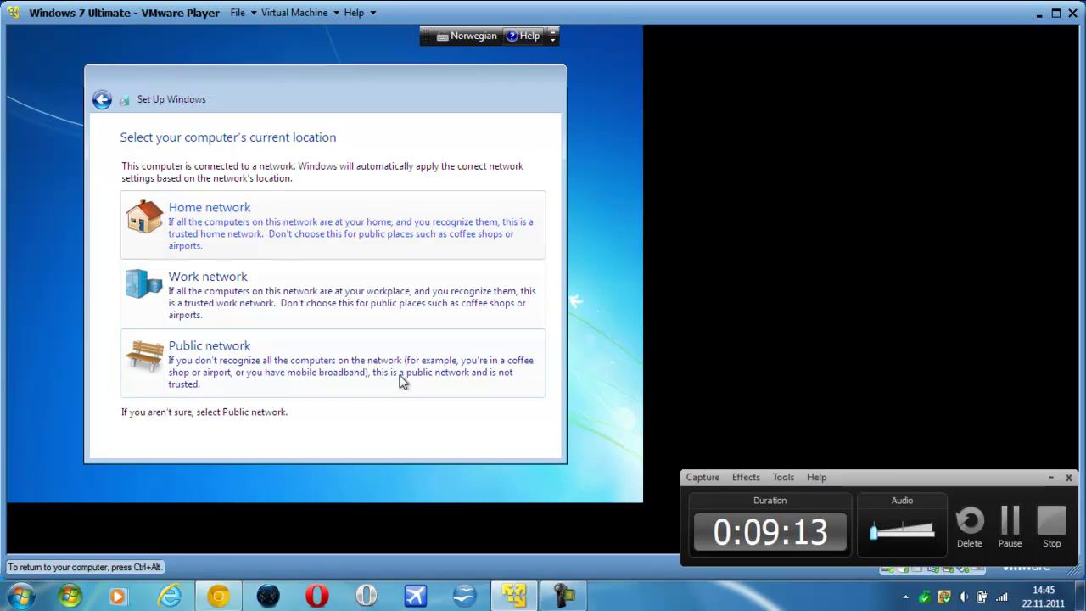
{"action": "left_click", "coordinate": [368, 393]}
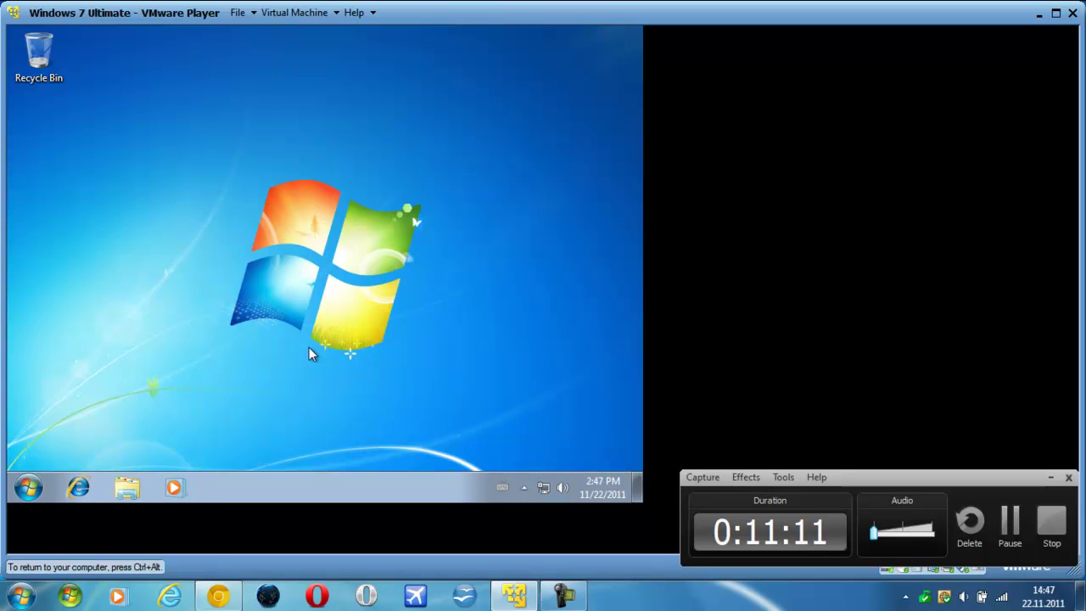
- View the Start menu of the newly installed Windows 7 and close it
{"action": "left_click", "coordinate": [27, 488]}
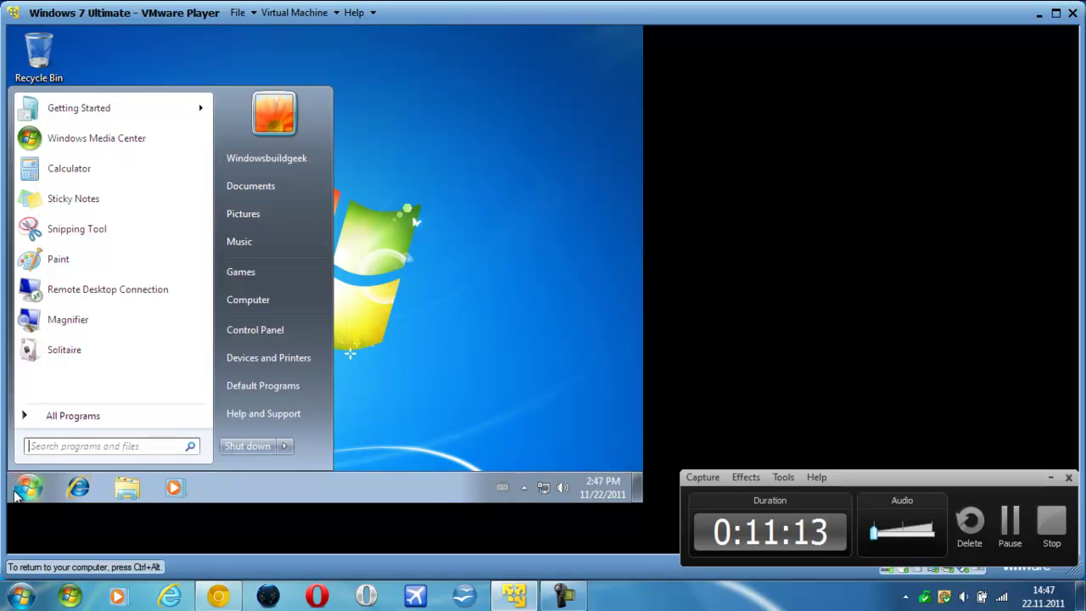
{"action": "left_click", "coordinate": [26, 491]}
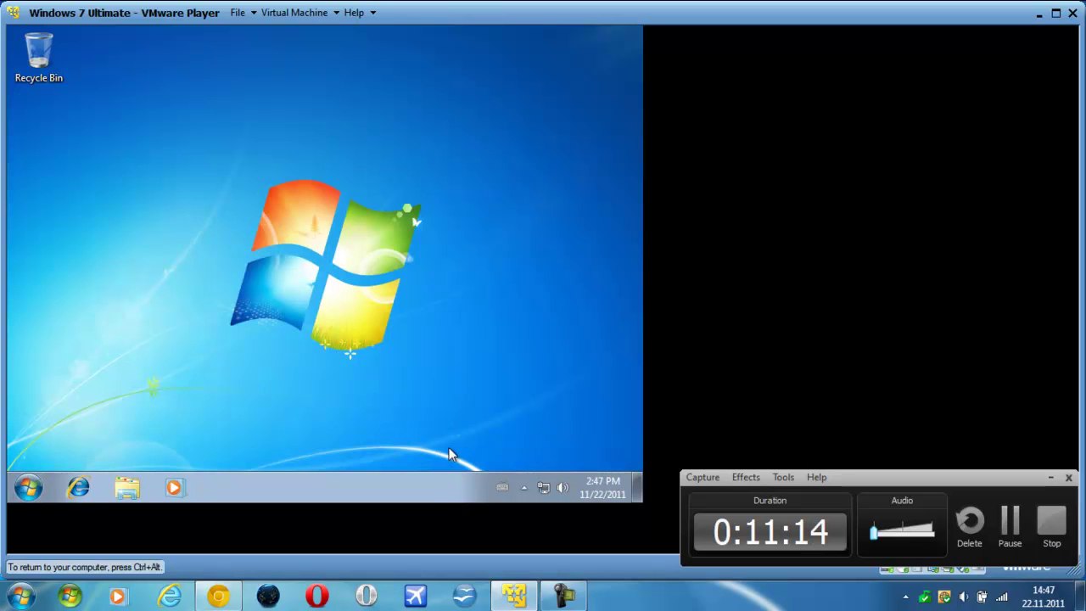